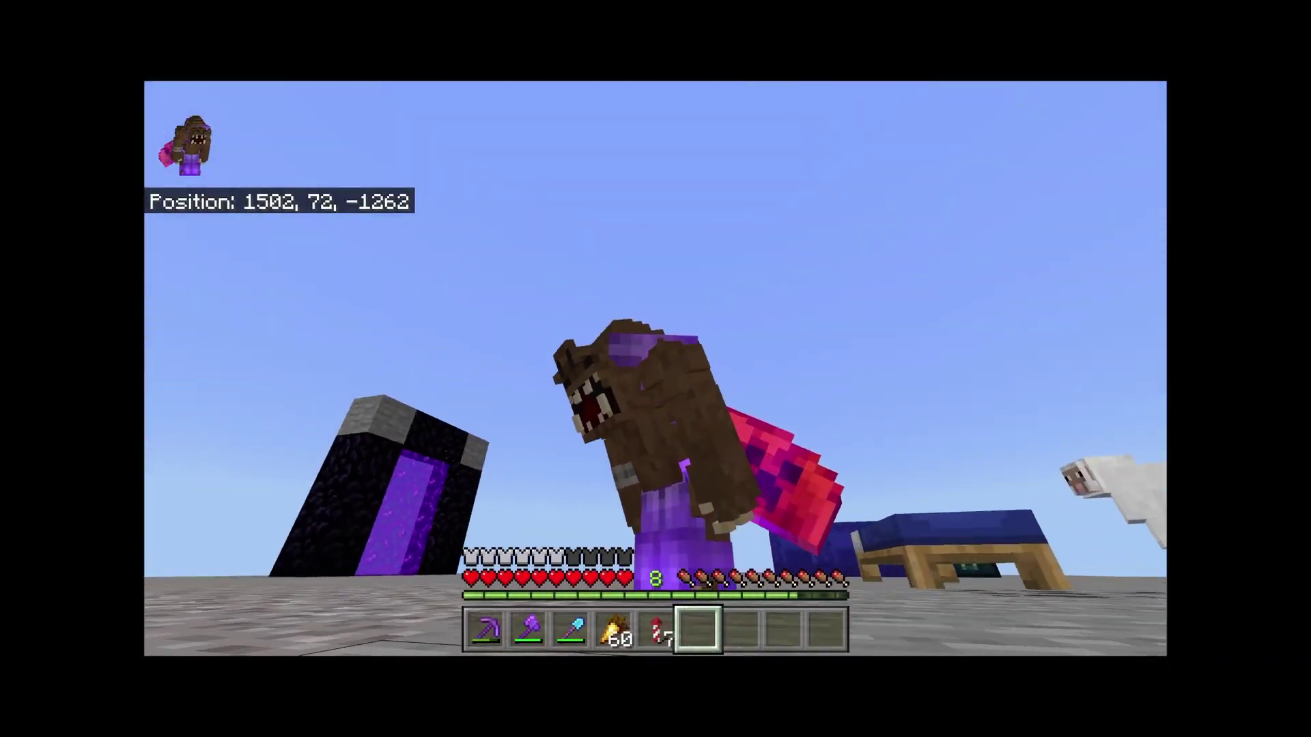
{"action": "key", "text": "F5"}
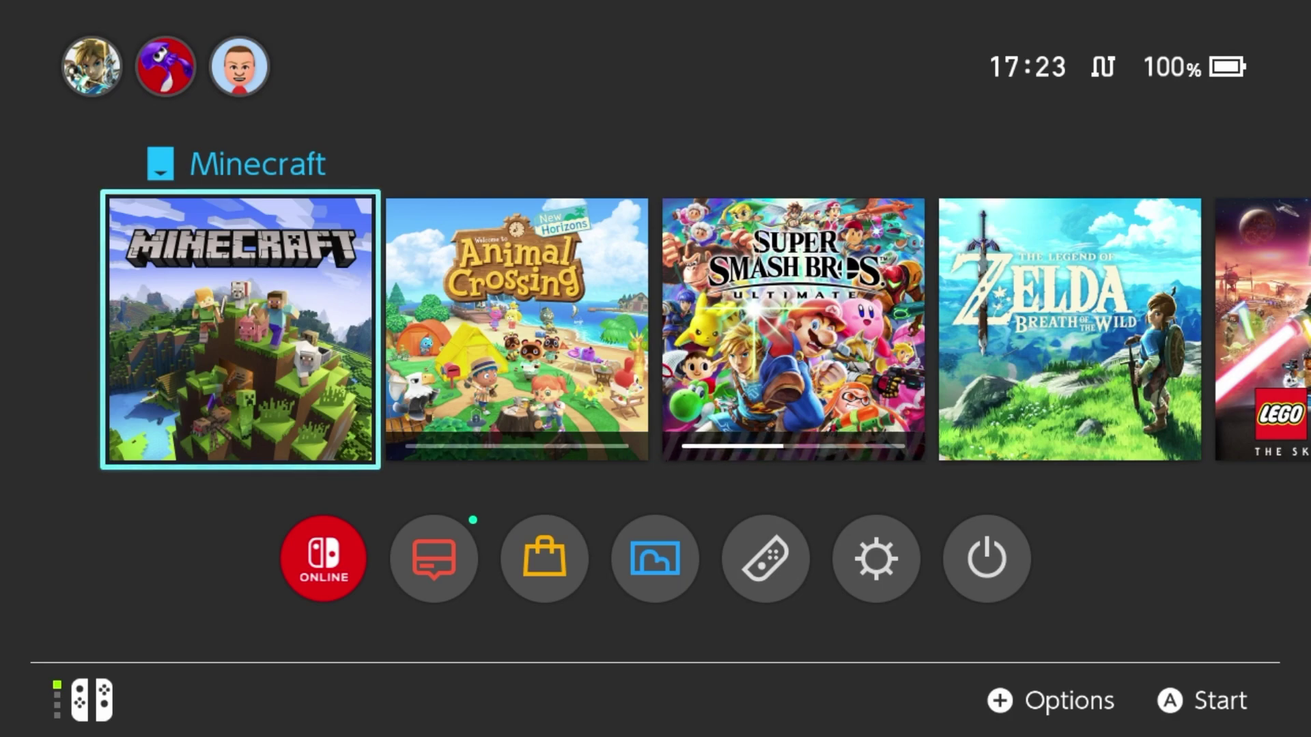
Open Internet Settings in the console's System Settings to list the registered networks.
{"action": "key", "text": "Down"}
{"action": "key", "text": "Right"}
{"action": "key", "text": "Right"}
{"action": "key", "text": "Right"}
{"action": "key", "text": "Right"}
{"action": "key", "text": "Right"}
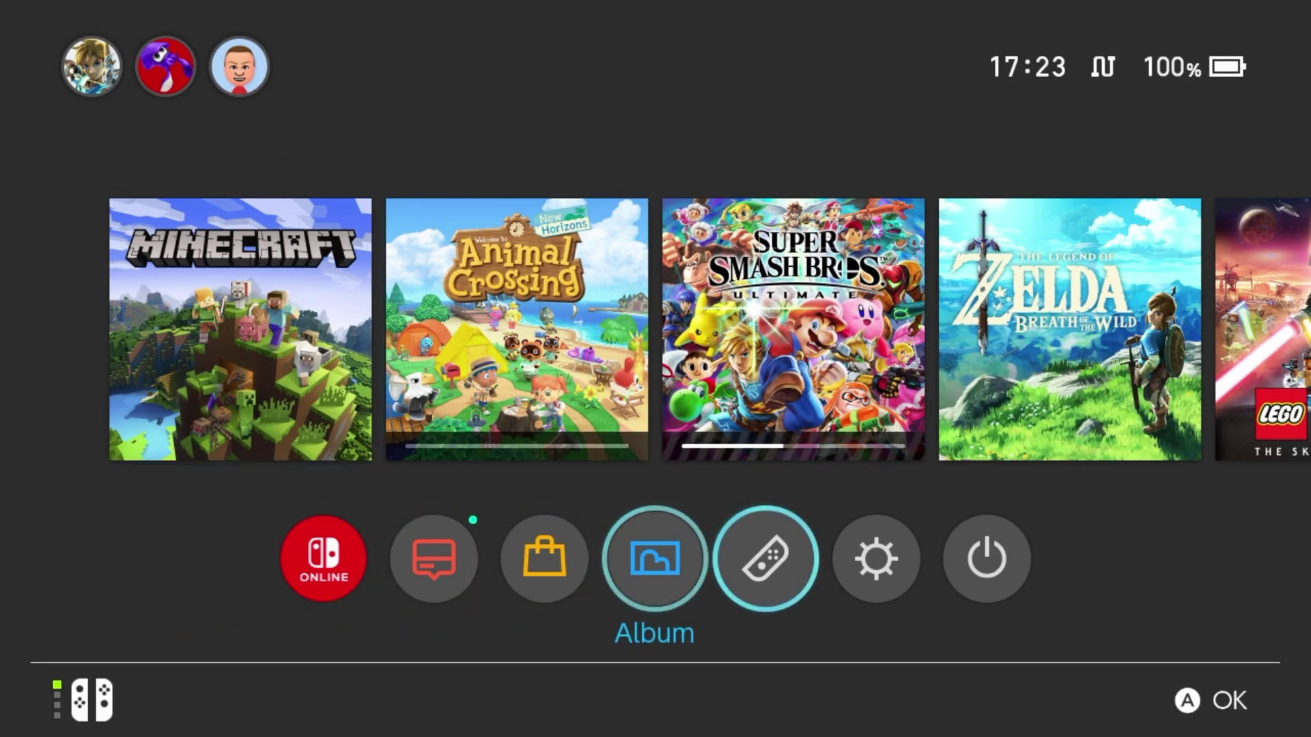
{"action": "key", "text": "Return"}
{"action": "key", "text": "Down"}
{"action": "key", "text": "Down"}
{"action": "key", "text": "Down"}
{"action": "key", "text": "Down"}
{"action": "key", "text": "Down"}
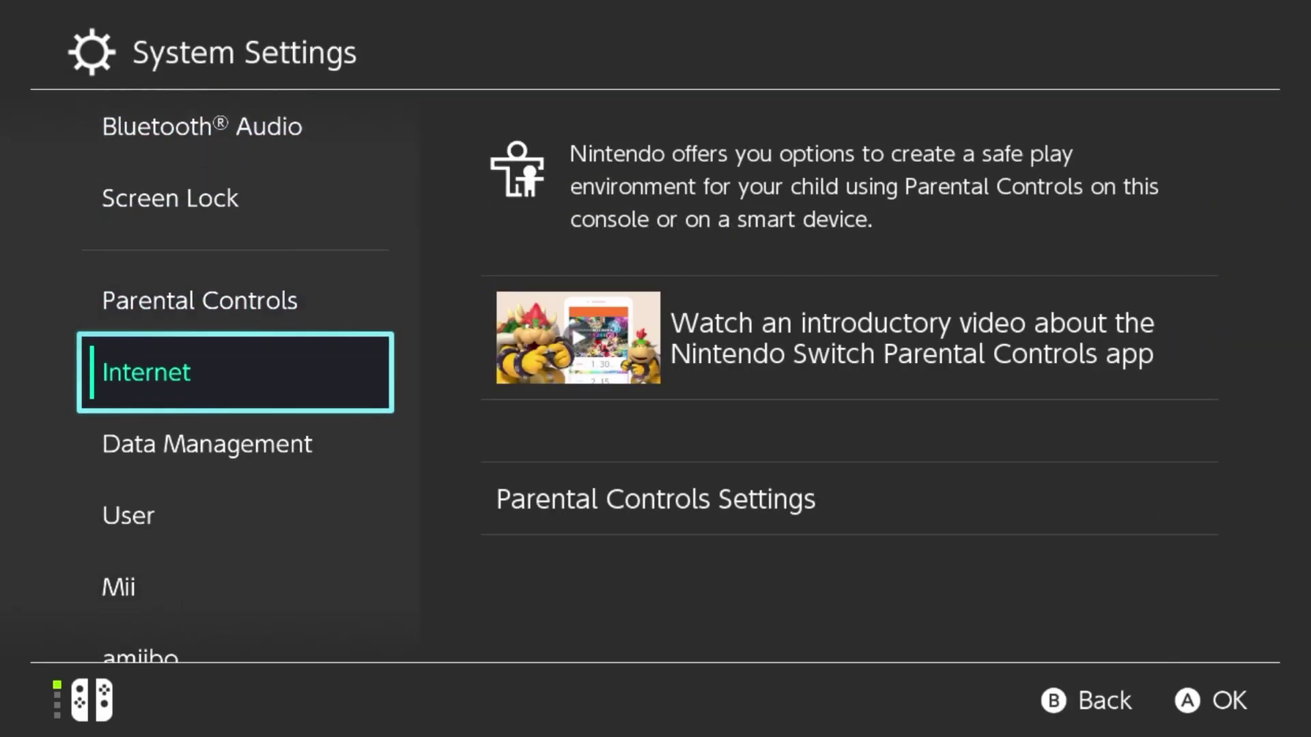
{"action": "key", "text": "Right"}
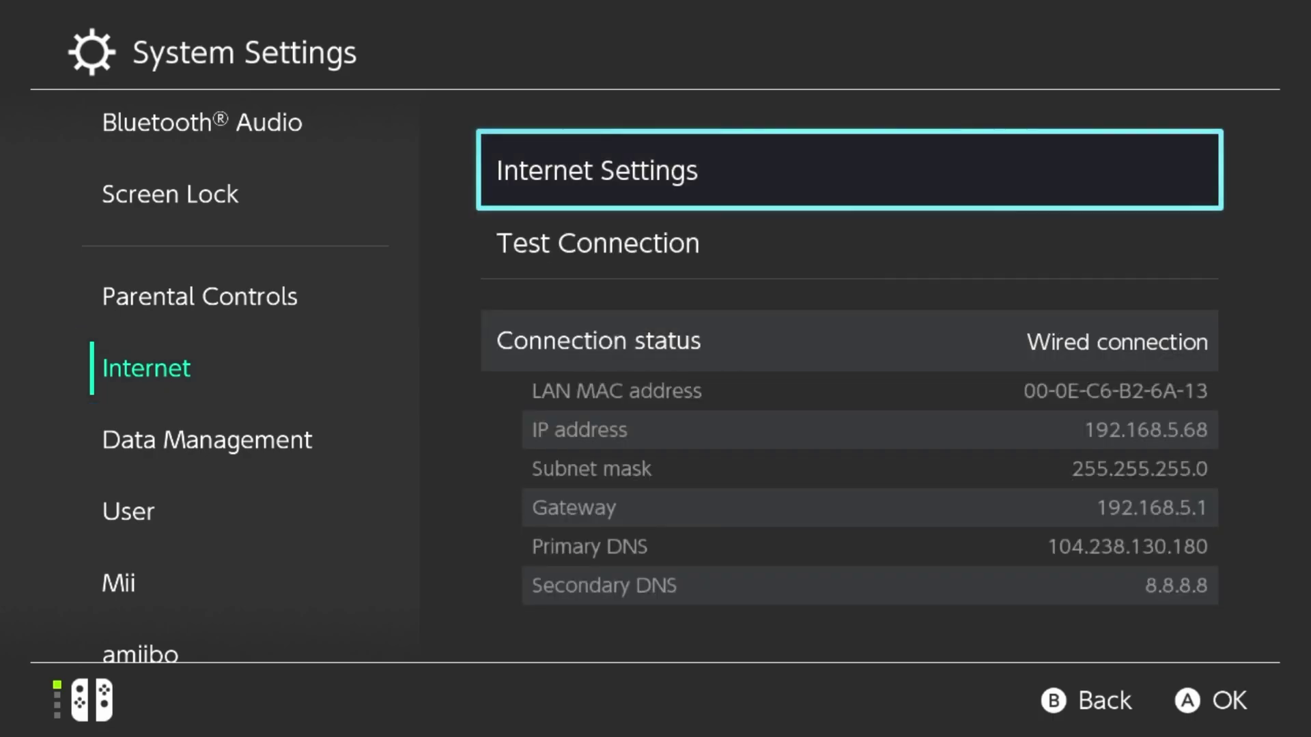
{"action": "key", "text": "Return"}
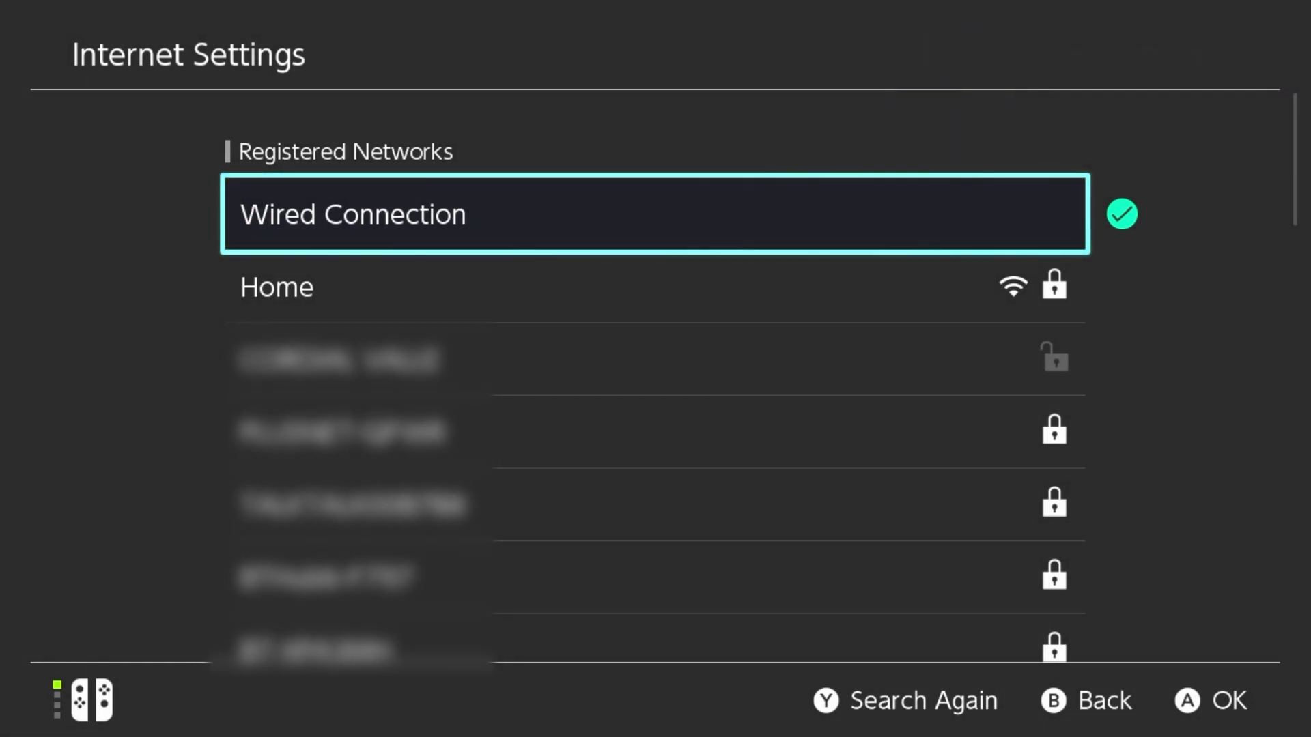
Change the Wired Connection's DNS Settings to Manual.
{"action": "key", "text": "Return"}
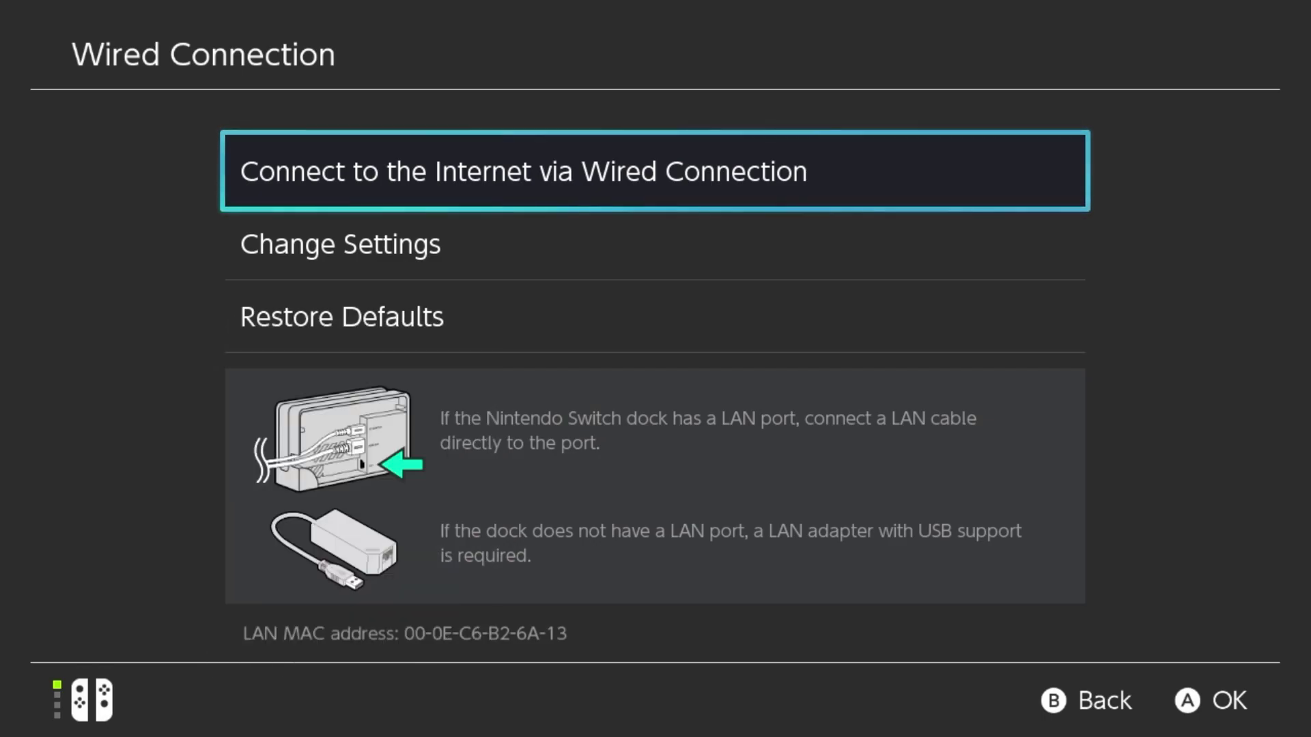
{"action": "key", "text": "Down"}
{"action": "key", "text": "Return"}
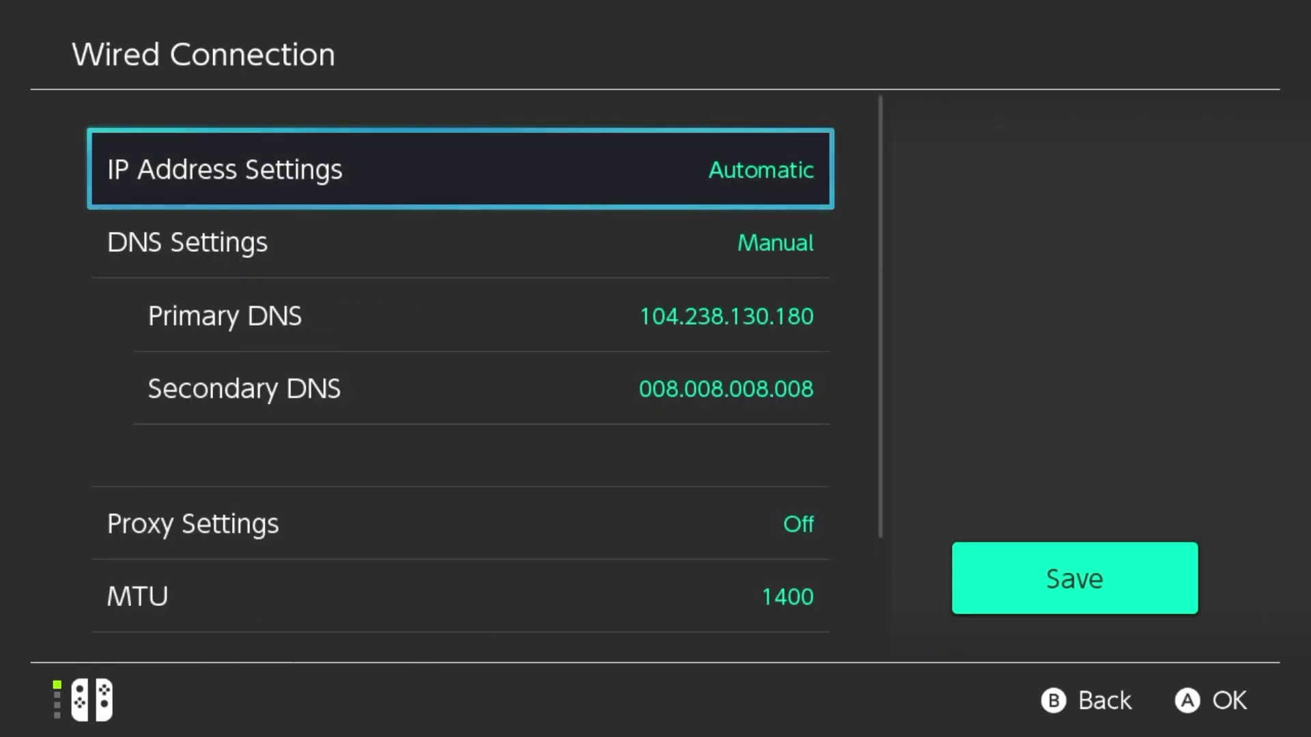
{"action": "key", "text": "Down"}
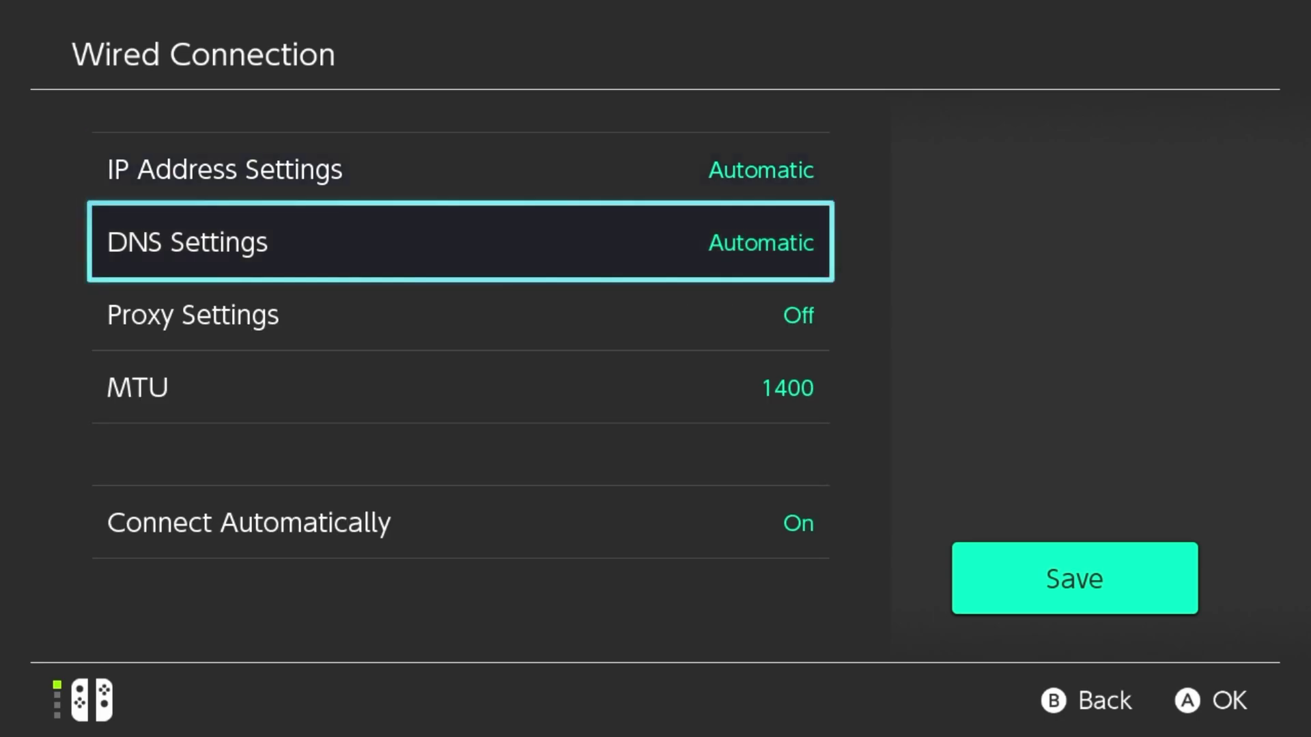
{"action": "key", "text": "Return"}
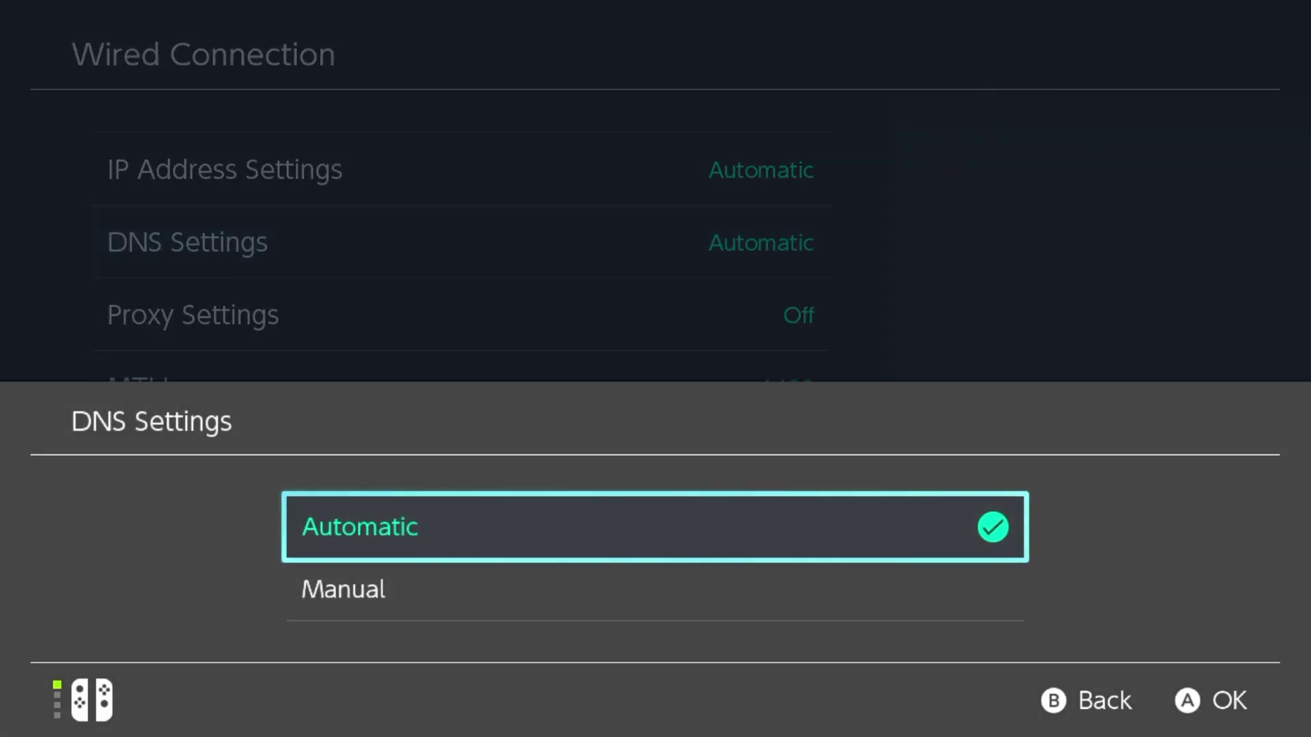
{"action": "key", "text": "Down"}
{"action": "key", "text": "Return"}
Set the primary DNS to 104.238.130.180 and the secondary DNS to 008.008.008.008 for the wired connection.
{"action": "key", "text": "Down"}
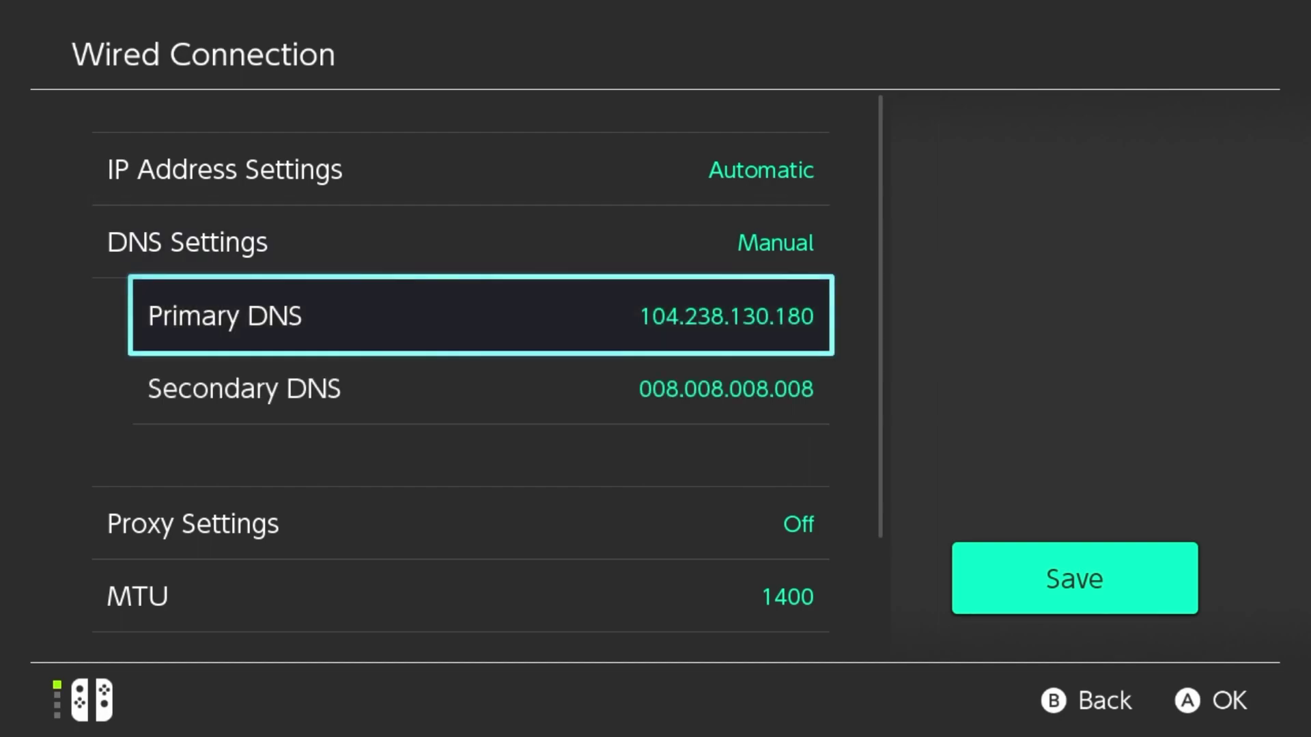
{"action": "key", "text": "Return"}
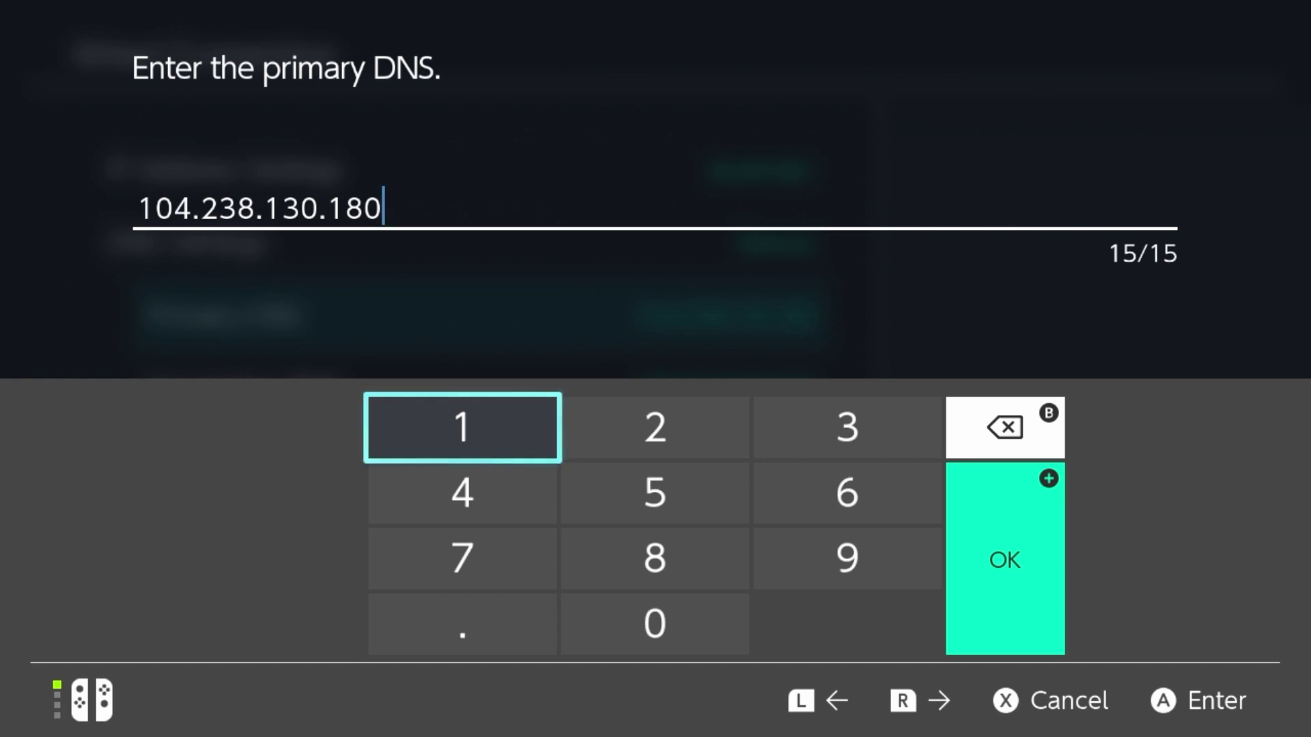
{"action": "key", "text": "Return"}
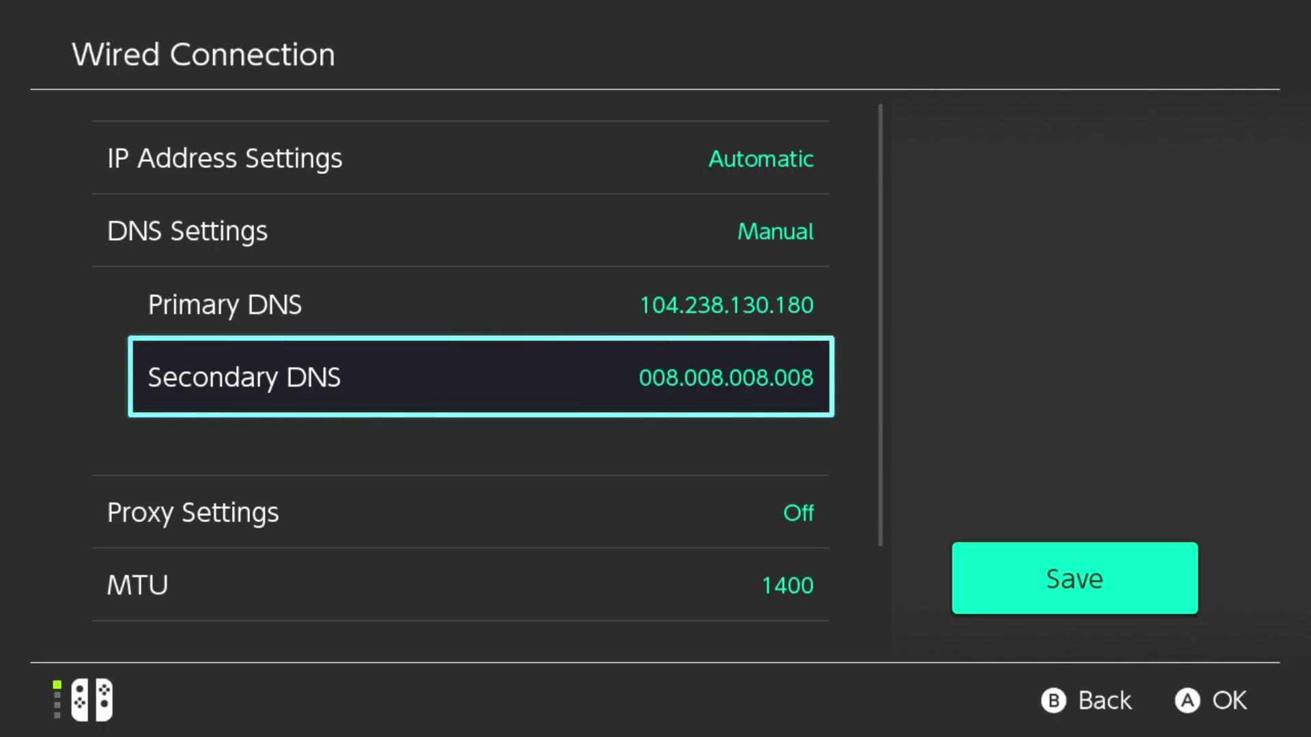
{"action": "key", "text": "Return"}
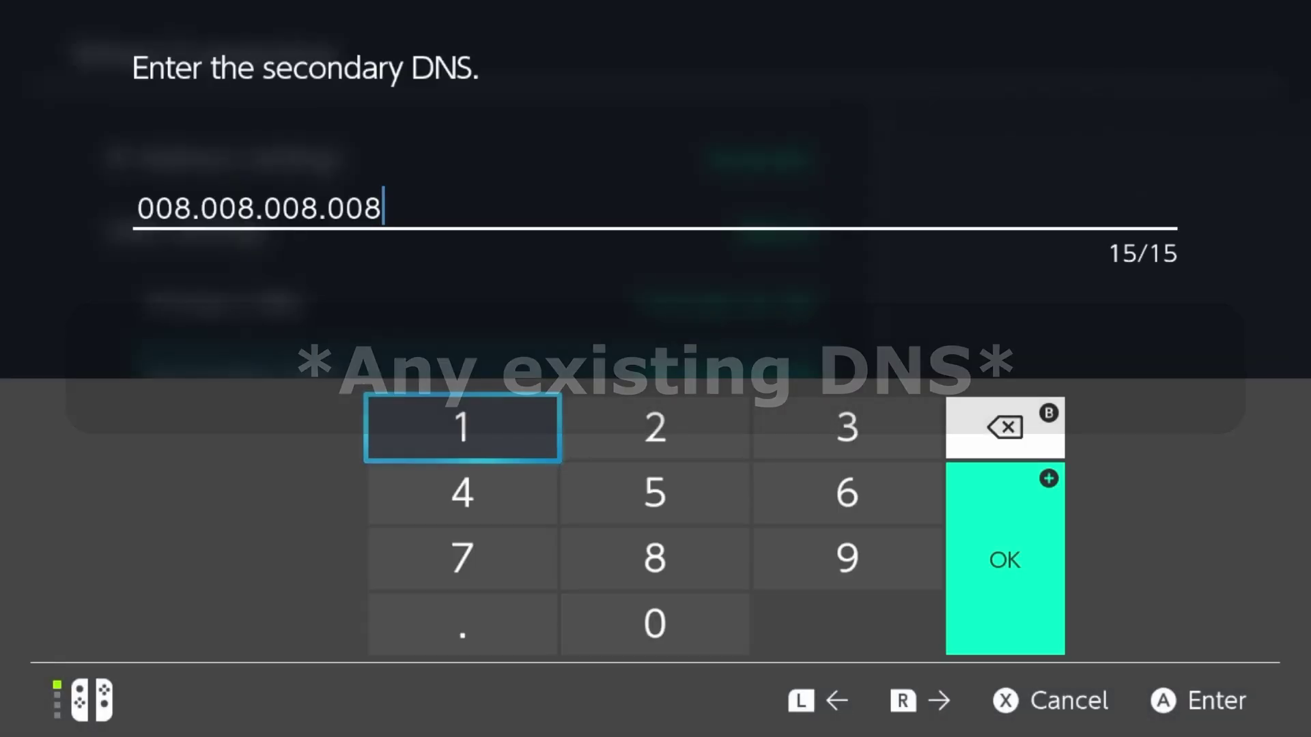
{"action": "key", "text": "Return"}
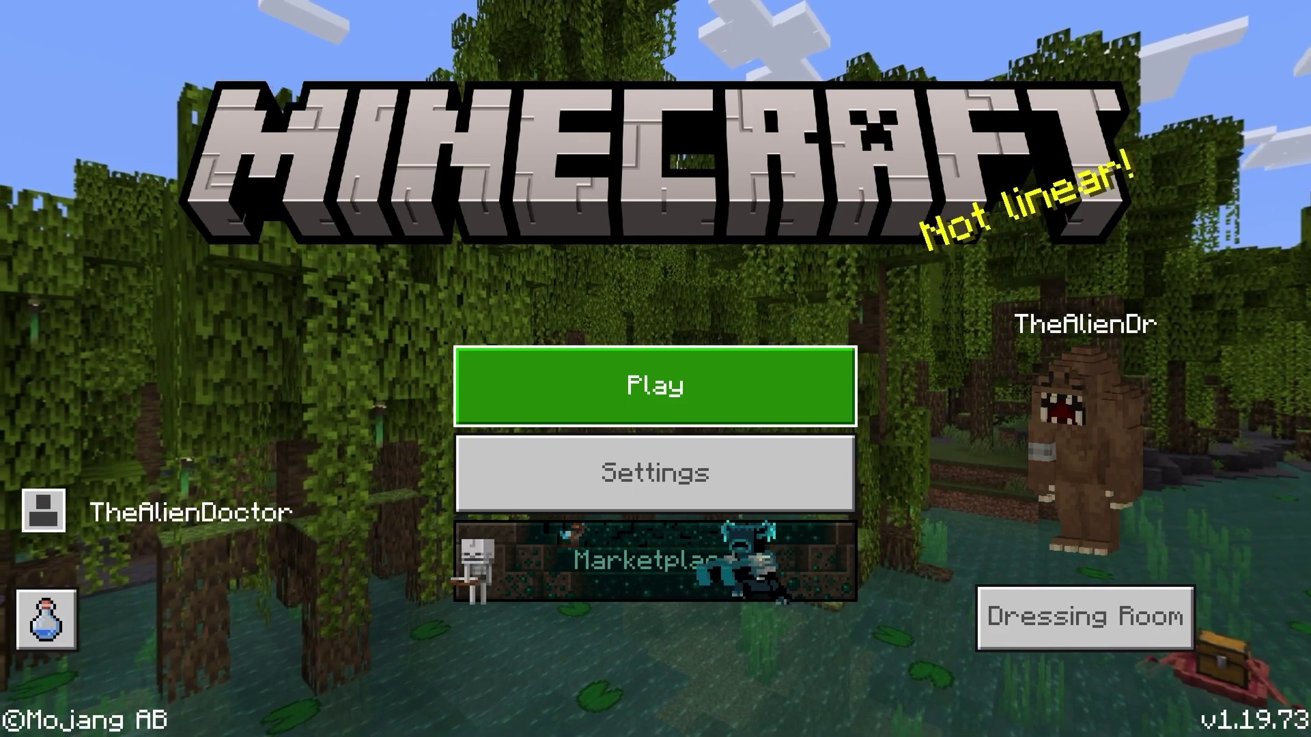
Open the list of featured servers in Minecraft.
{"action": "key", "text": "Return"}
{"action": "key", "text": "bracketright"}
{"action": "key", "text": "bracketright"}
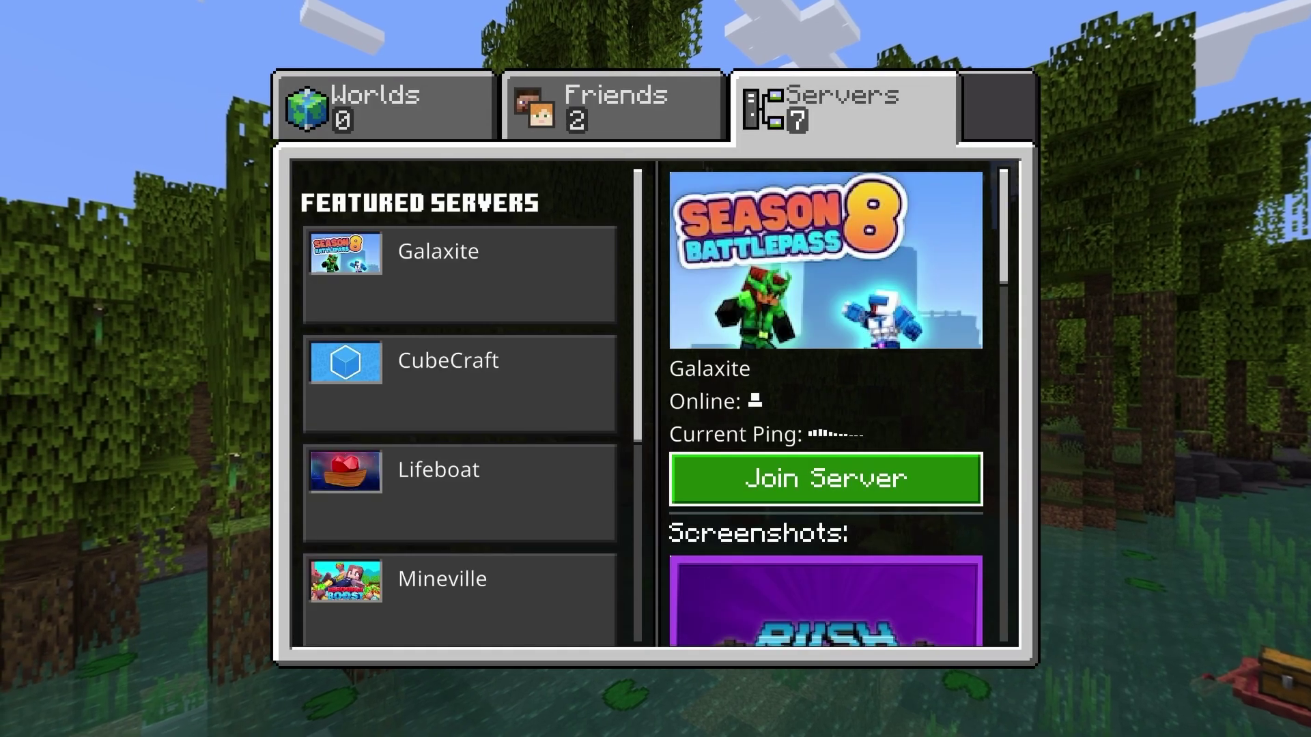
Look through the featured servers, from Galaxite down to Mineplex.
{"action": "key", "text": "Left"}
{"action": "key", "text": "Up"}
{"action": "key", "text": "Up"}
{"action": "key", "text": "Down"}
{"action": "key", "text": "Down"}
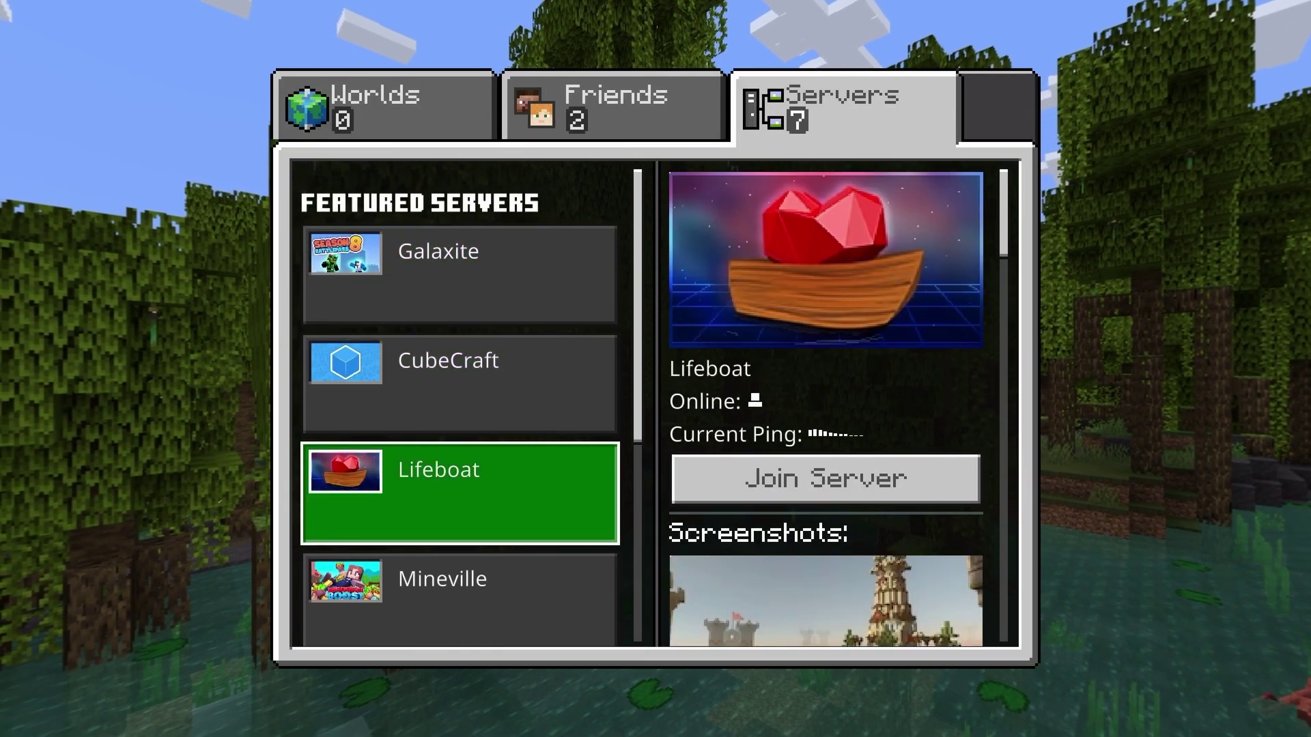
{"action": "key", "text": "Down"}
{"action": "key", "text": "Down"}
{"action": "key", "text": "Down"}
{"action": "key", "text": "Down"}
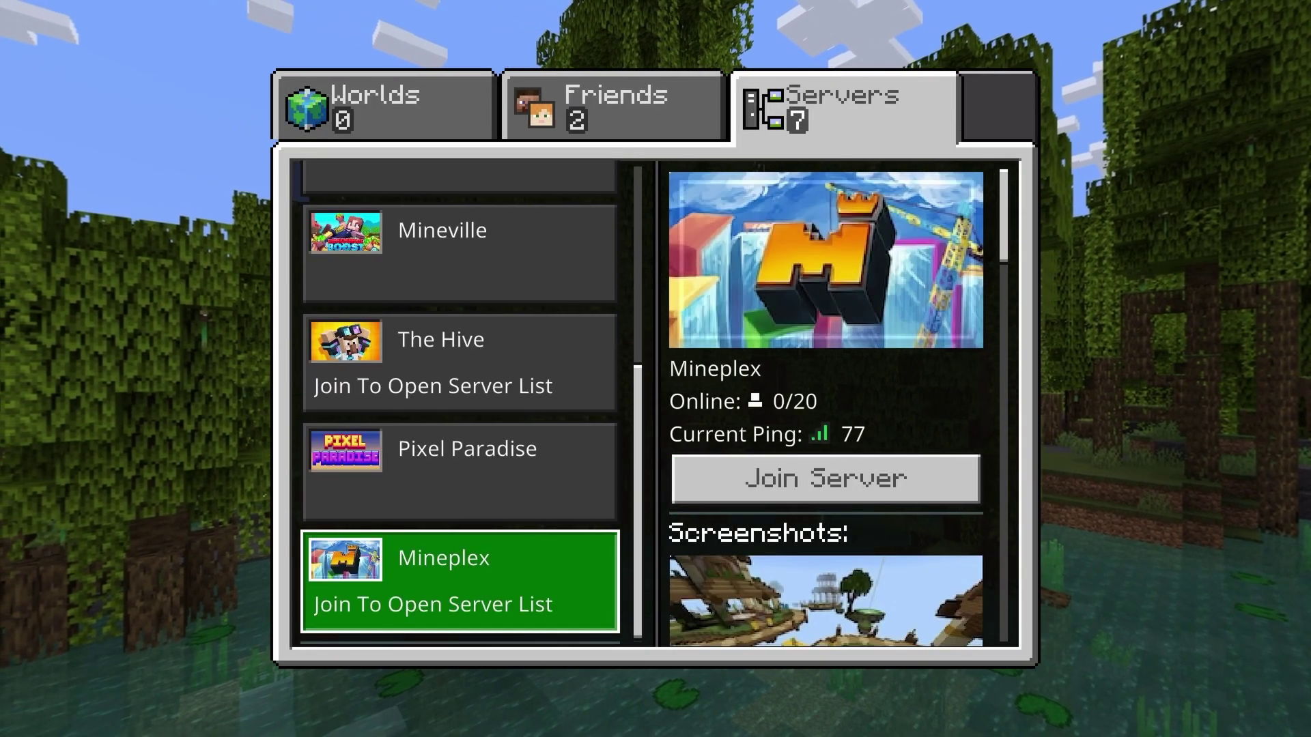
{"action": "key", "text": "Up"}
{"action": "key", "text": "Up"}
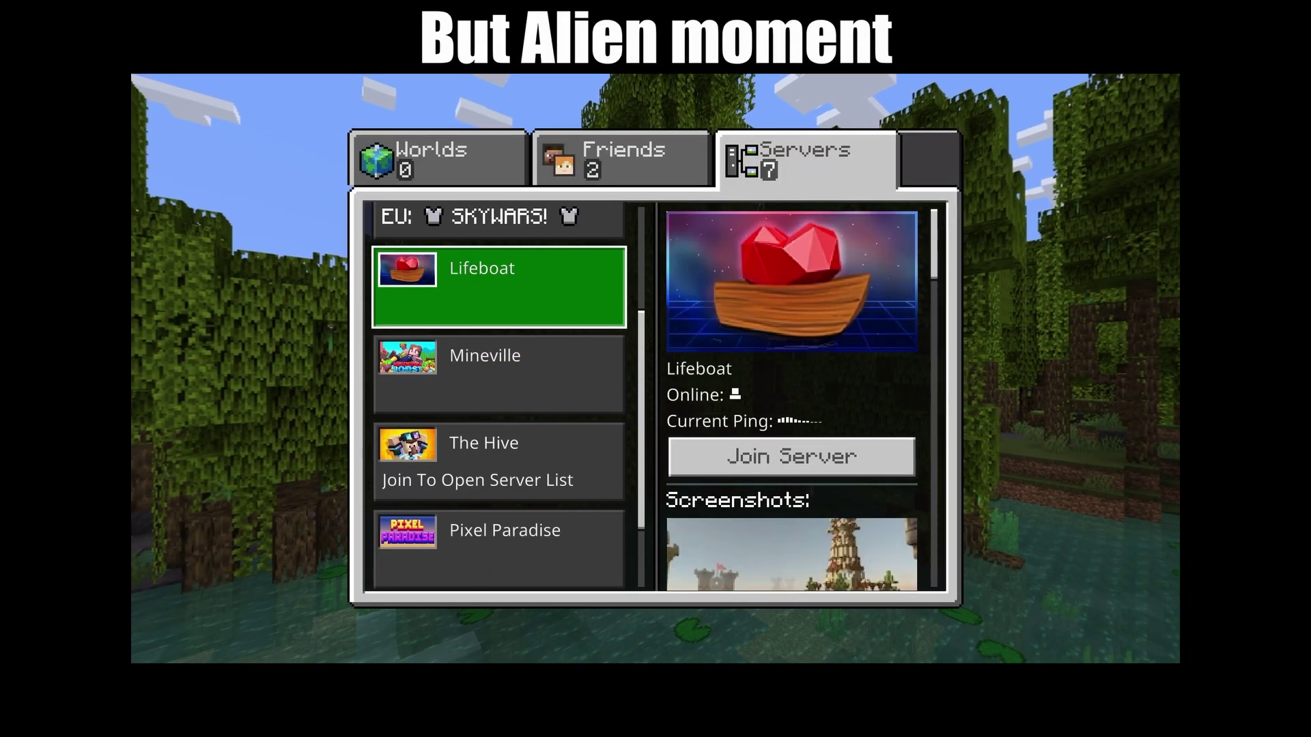
Try to join The Hive from the featured servers.
{"action": "key", "text": "Down"}
{"action": "key", "text": "Down"}
{"action": "key", "text": "Down"}
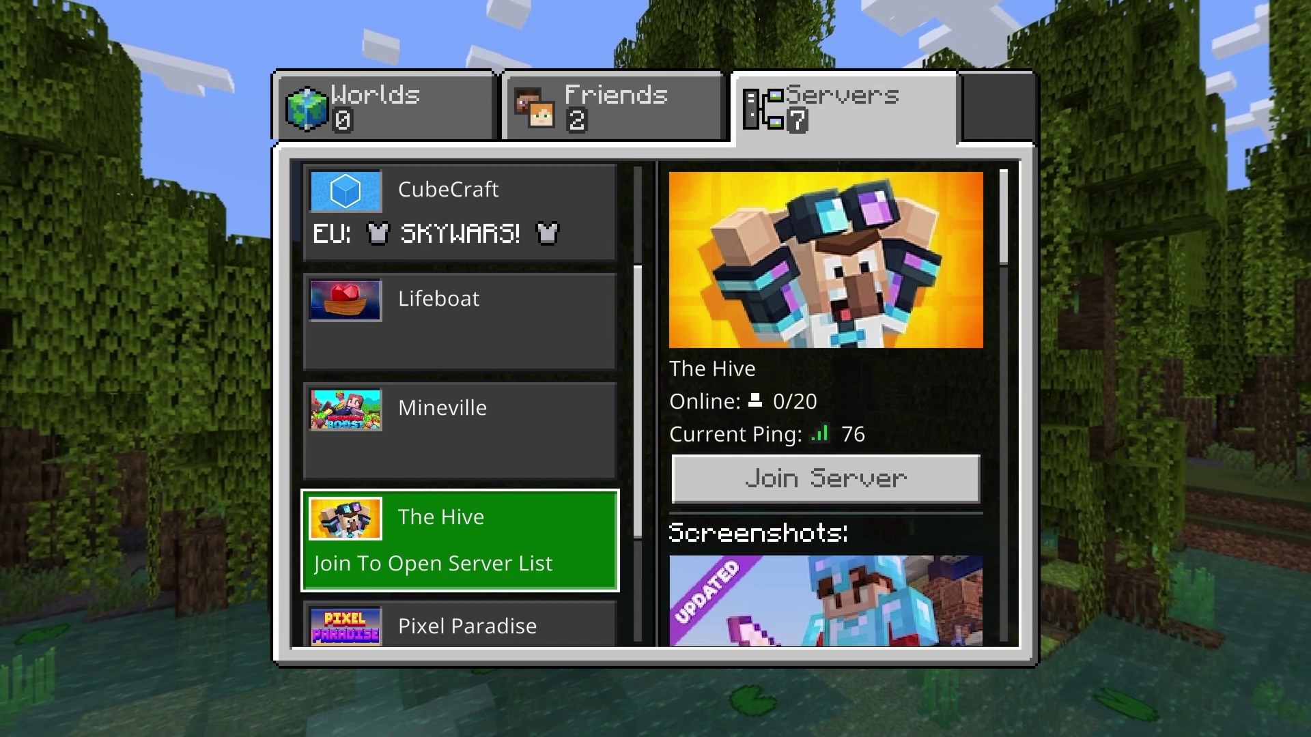
{"action": "key", "text": "Right"}
{"action": "key", "text": "Return"}
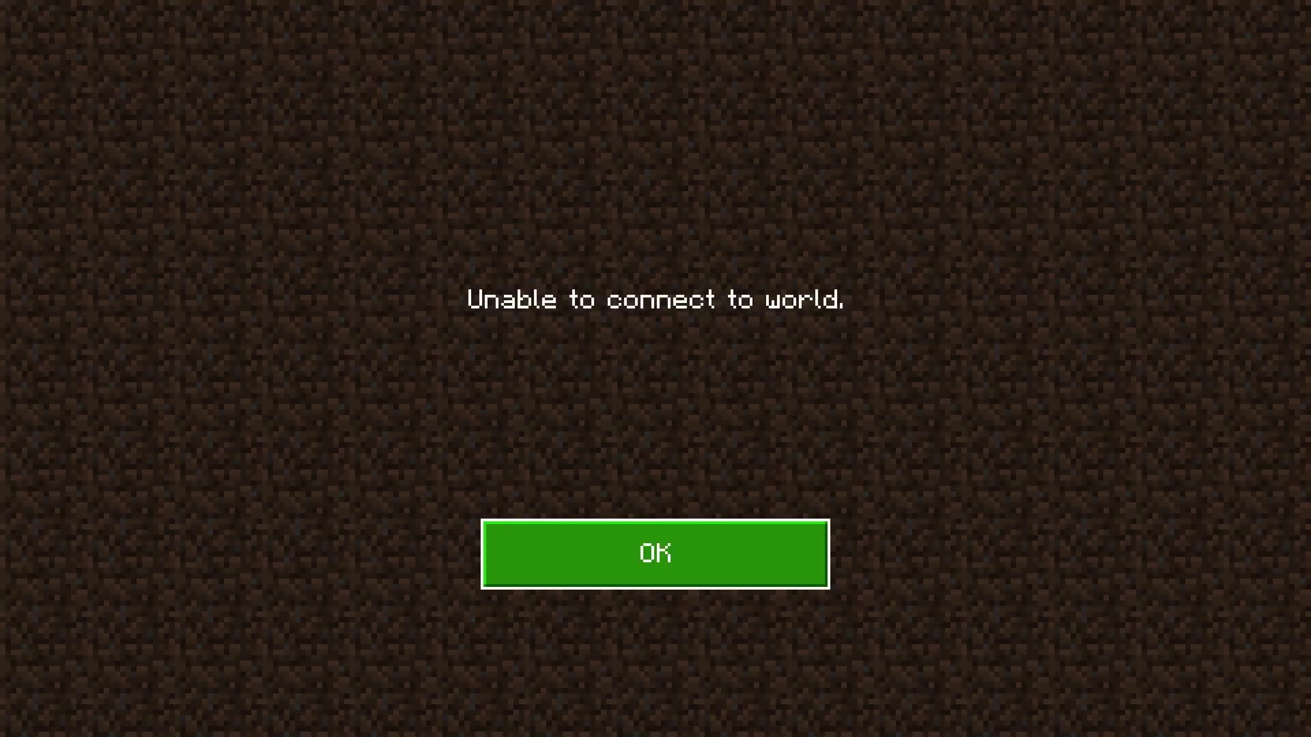
{"action": "key", "text": "Return"}
Select Mineville in the featured servers and join it to reach the ServerList menu.
{"action": "key", "text": "Left"}
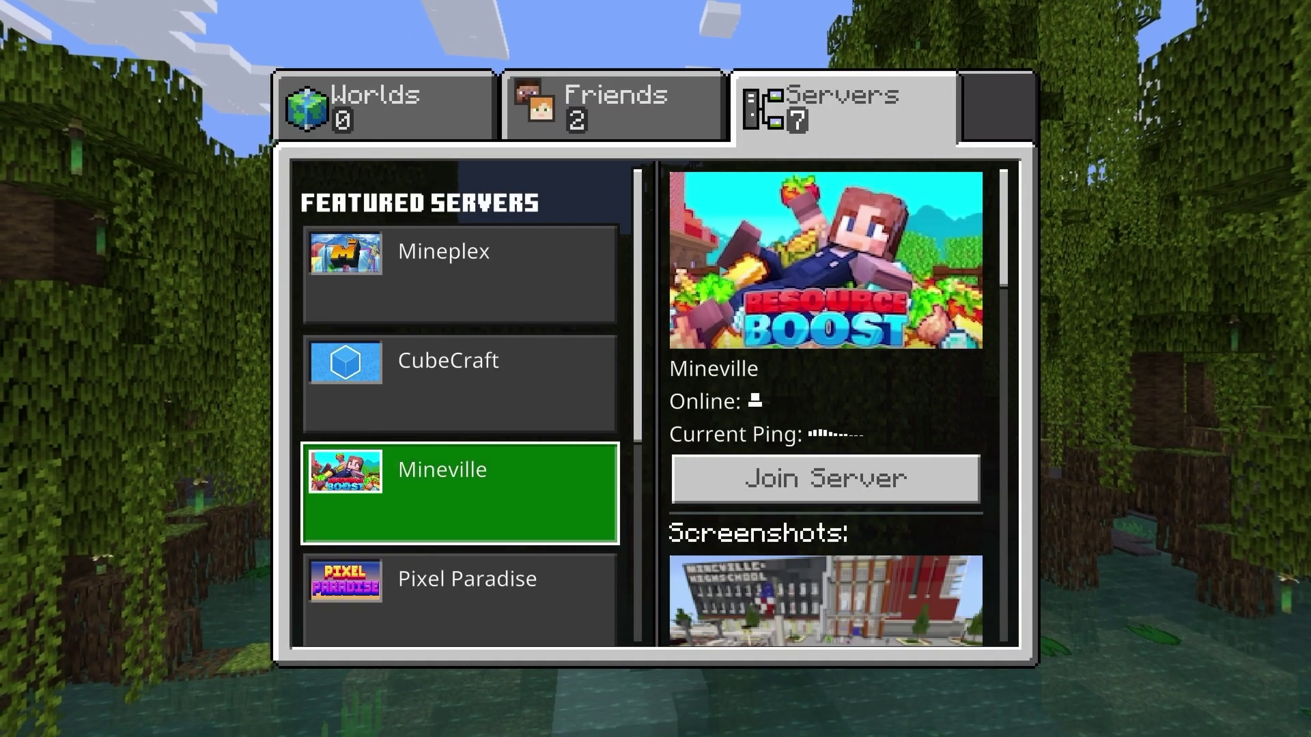
{"action": "key", "text": "Down"}
{"action": "key", "text": "Down"}
{"action": "key", "text": "Up"}
{"action": "key", "text": "Up"}
{"action": "key", "text": "Right"}
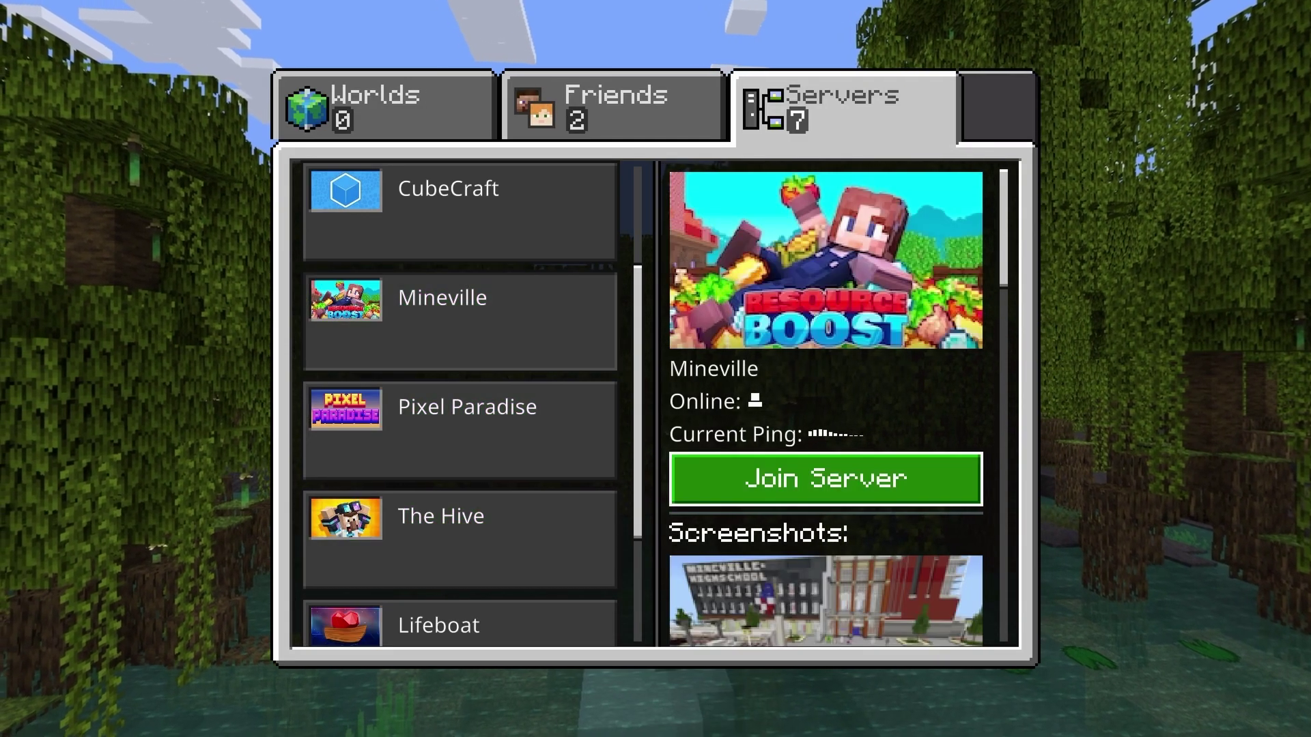
{"action": "key", "text": "Return"}
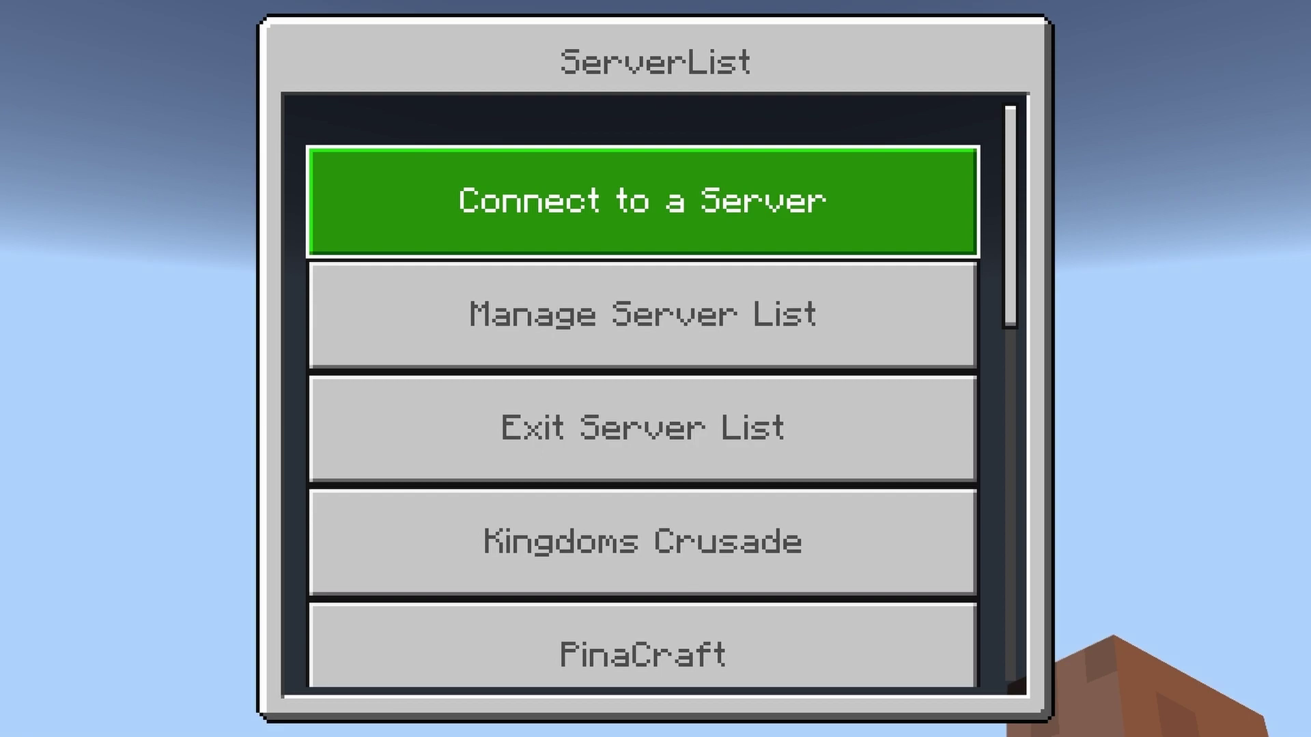
Open the Connect to a Server form and review its address, port and display name fields.
{"action": "key", "text": "Return"}
{"action": "key", "text": "Up"}
{"action": "key", "text": "Up"}
{"action": "key", "text": "Up"}
{"action": "key", "text": "Up"}
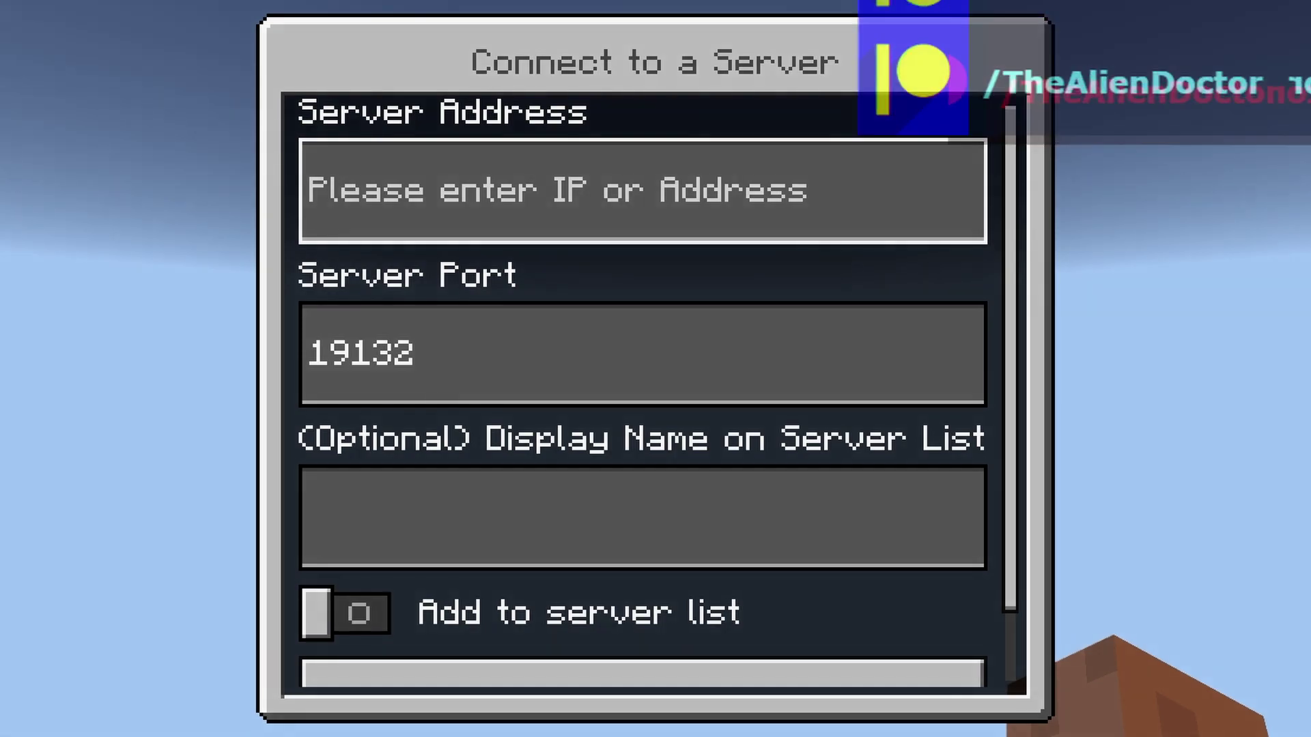
{"action": "key", "text": "Down"}
Turn on the Add to server list option and go back over the server form's fields.
{"action": "key", "text": "Down"}
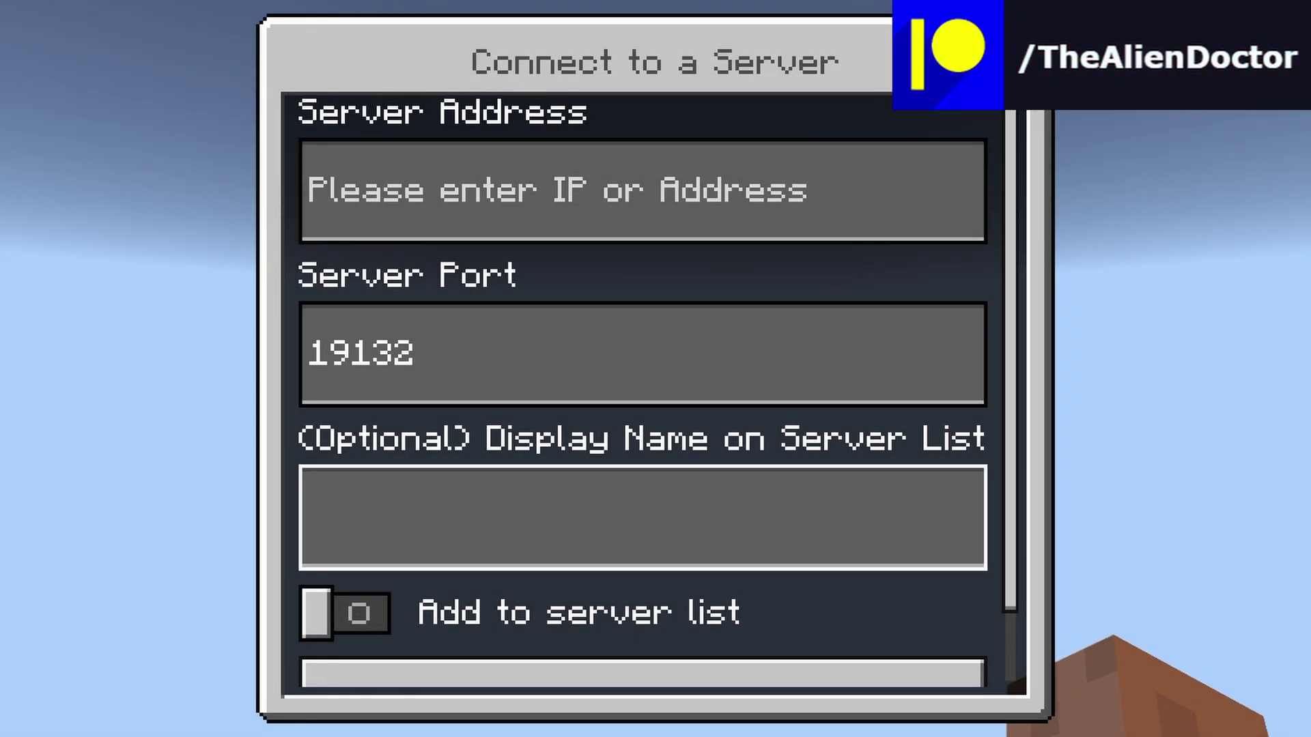
{"action": "key", "text": "Down"}
{"action": "key", "text": "Return"}
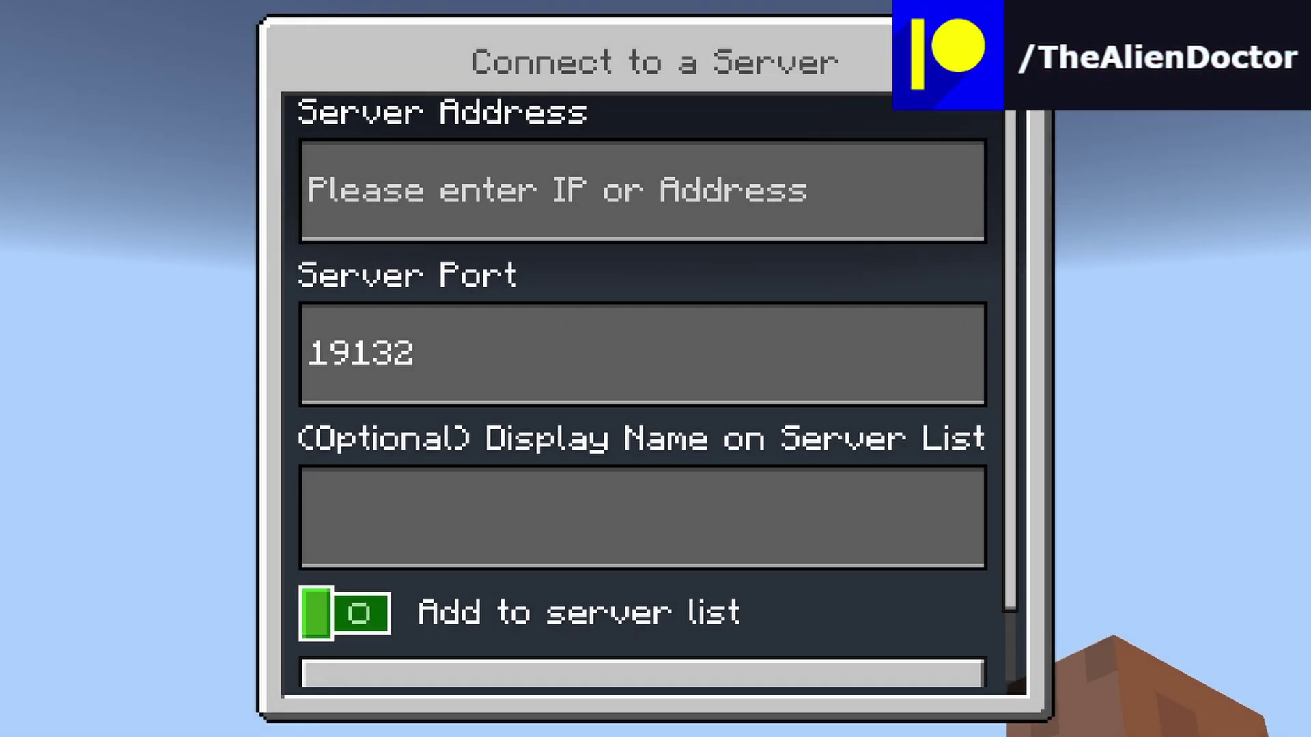
{"action": "key", "text": "Return"}
{"action": "key", "text": "Return"}
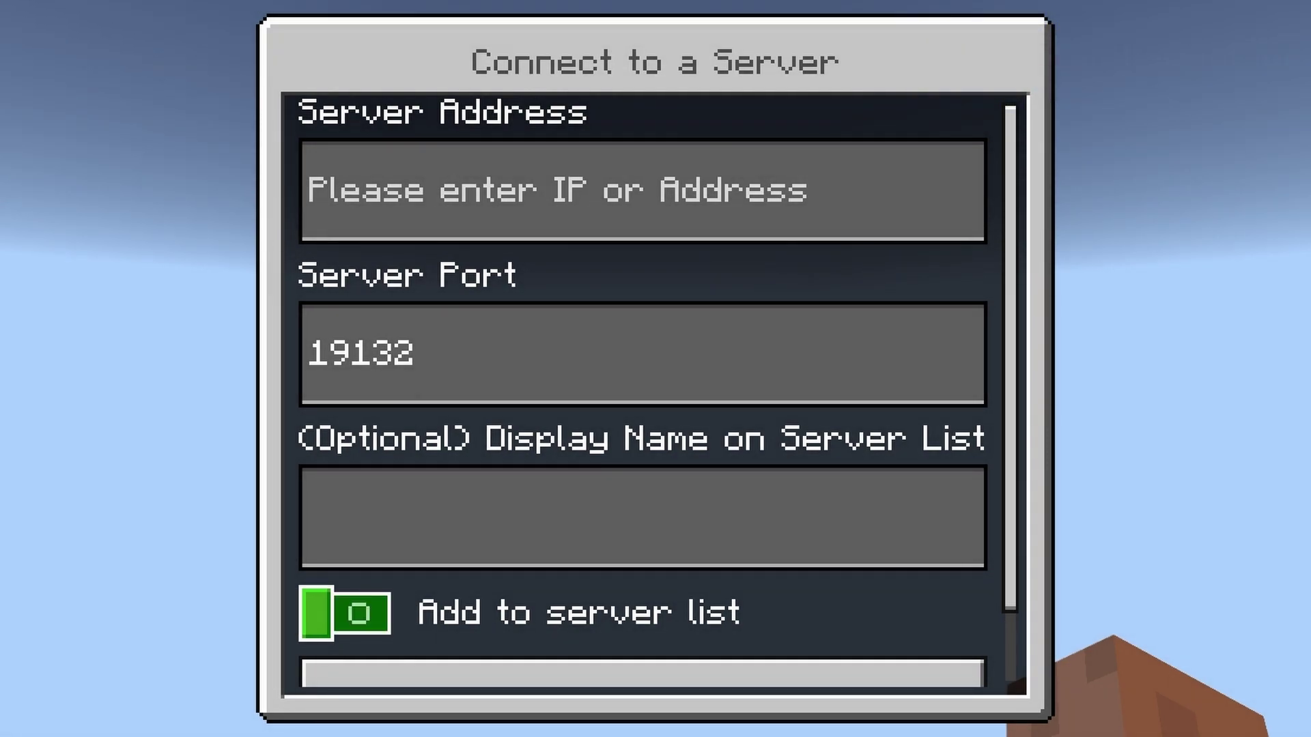
{"action": "key", "text": "Return"}
{"action": "key", "text": "Up"}
{"action": "key", "text": "Up"}
{"action": "key", "text": "Up"}
{"action": "key", "text": "Down"}
{"action": "key", "text": "Down"}
{"action": "key", "text": "Down"}
{"action": "key", "text": "Down"}
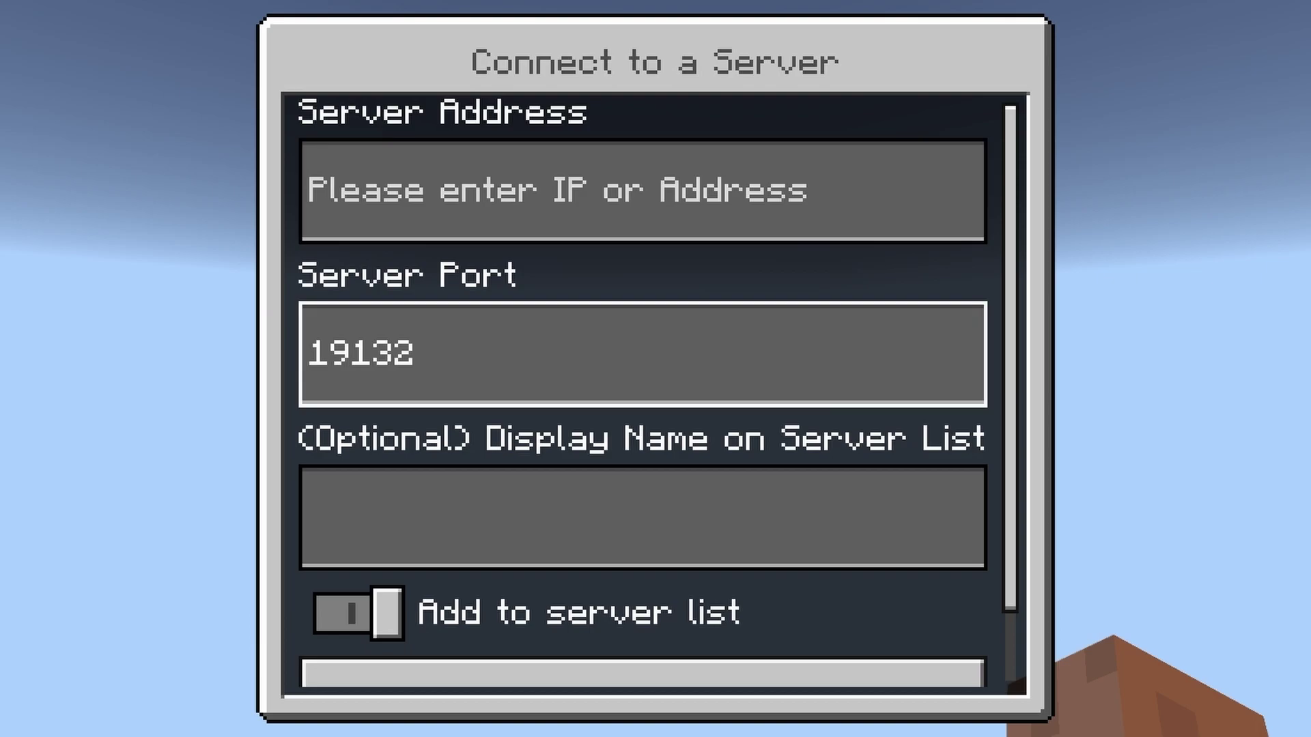
Leave the connection form, view the Kingdoms Crusade entry's edit form under Manage Server List, and exit without submitting.
{"action": "key", "text": "Return"}
{"action": "key", "text": "Escape"}
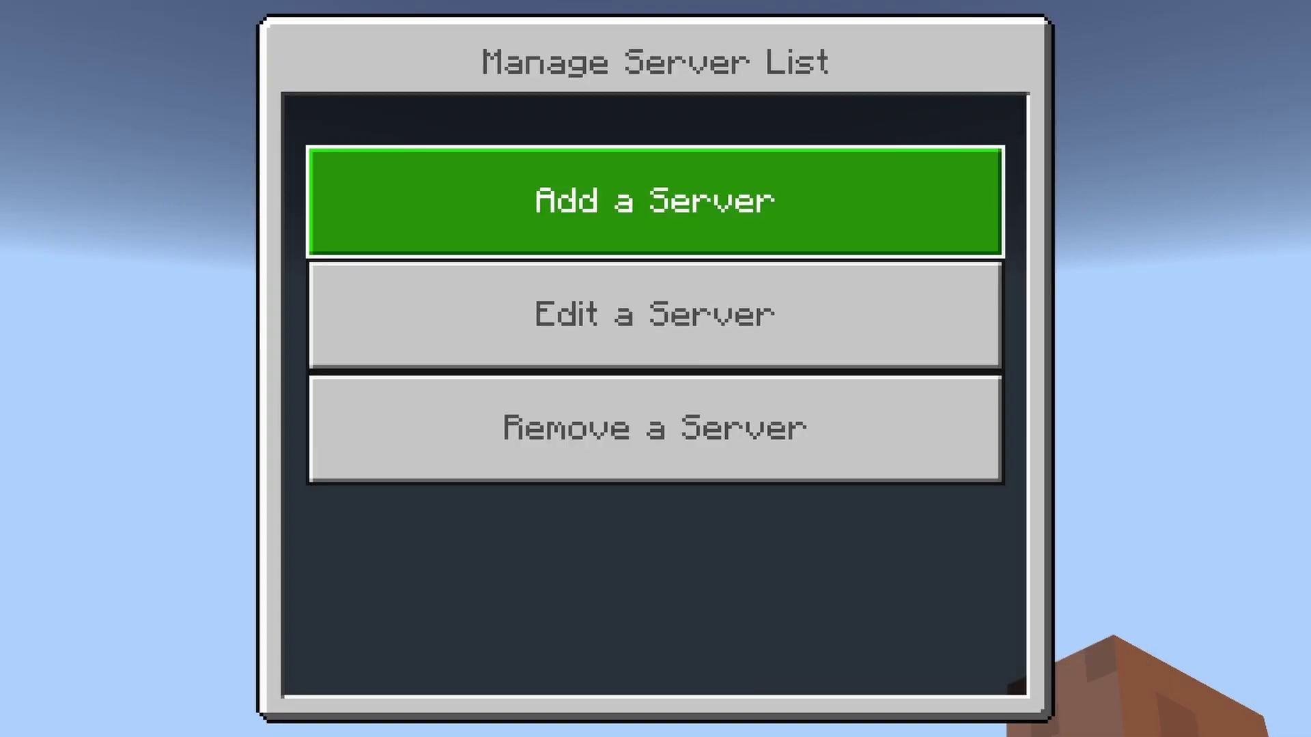
{"action": "key", "text": "Down"}
{"action": "key", "text": "Return"}
{"action": "key", "text": "Return"}
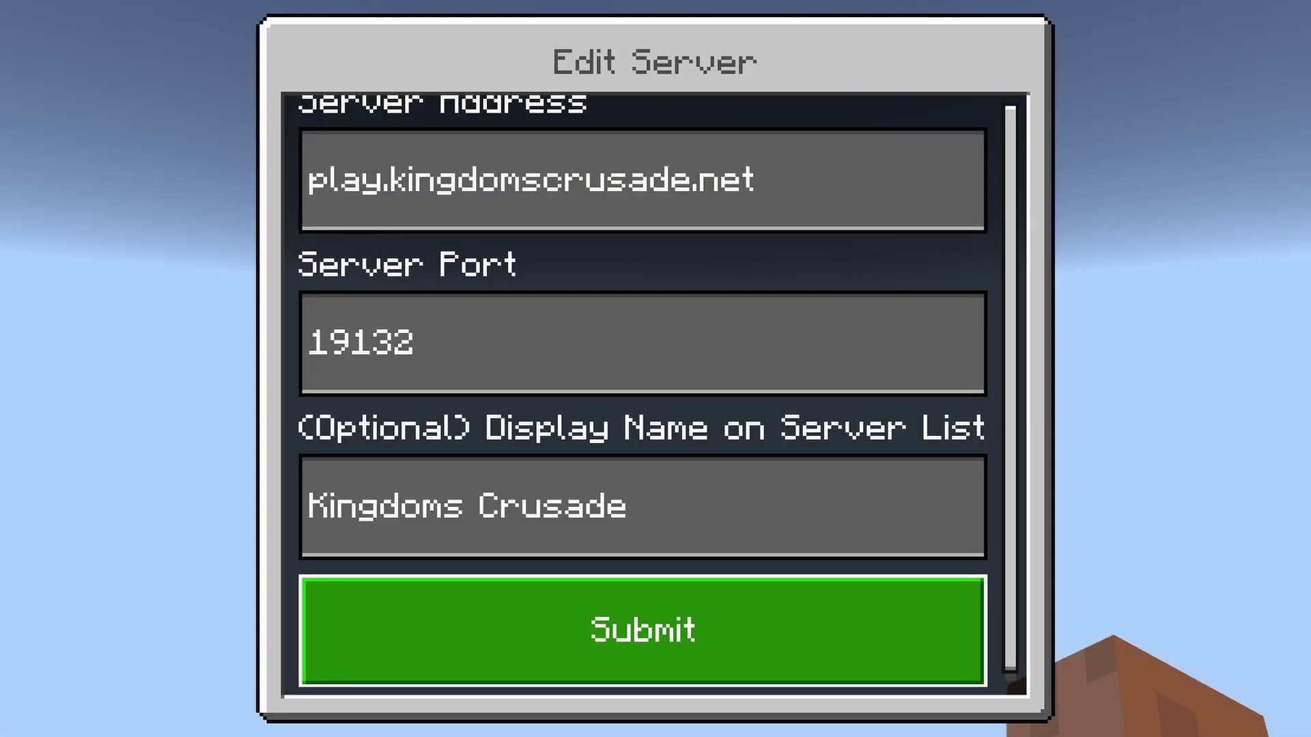
{"action": "key", "text": "Up"}
{"action": "key", "text": "Up"}
{"action": "key", "text": "Escape"}
View the Remove a Server option under Manage Server List and return to the main server list without removing anything.
{"action": "key", "text": "Escape"}
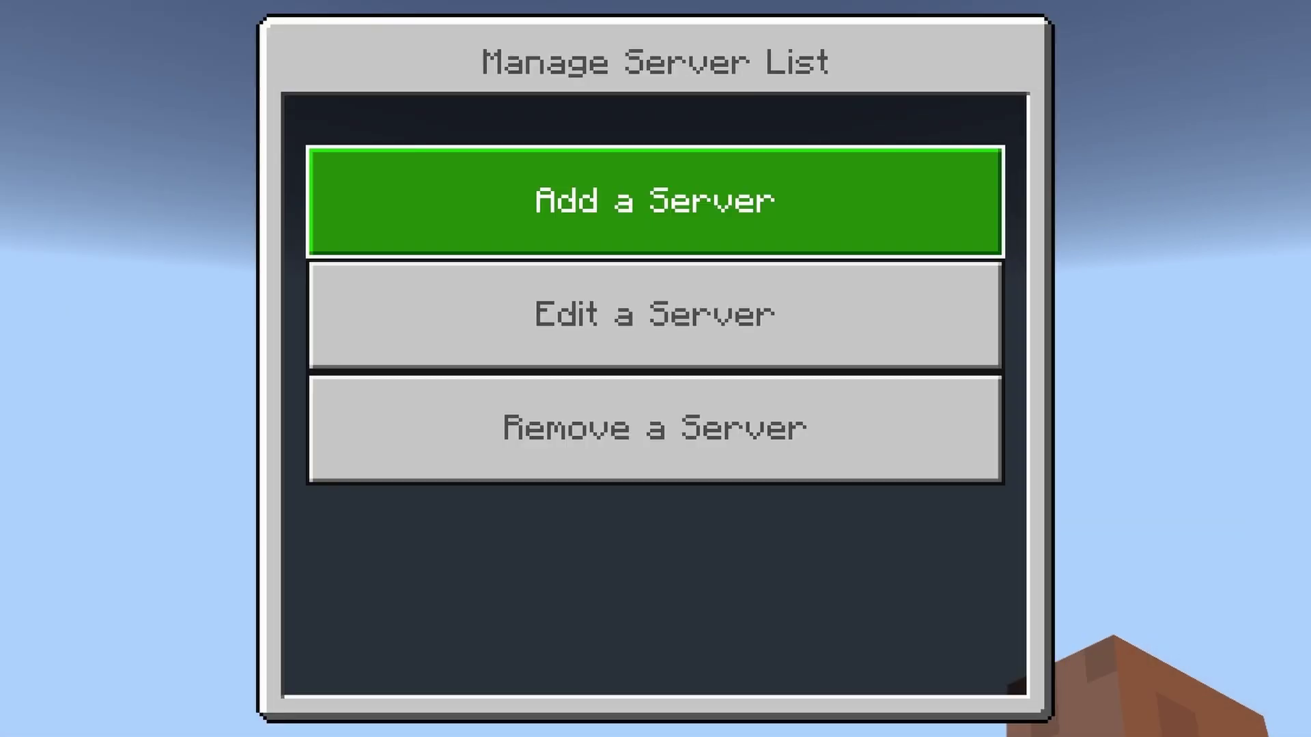
{"action": "key", "text": "Down"}
{"action": "key", "text": "Down"}
{"action": "key", "text": "Return"}
{"action": "key", "text": "Escape"}
{"action": "key", "text": "Escape"}
Browse the server list's saved servers and featured servers down to Lifeboat Network.
{"action": "key", "text": "Down"}
{"action": "key", "text": "Down"}
{"action": "key", "text": "Down"}
{"action": "key", "text": "Down"}
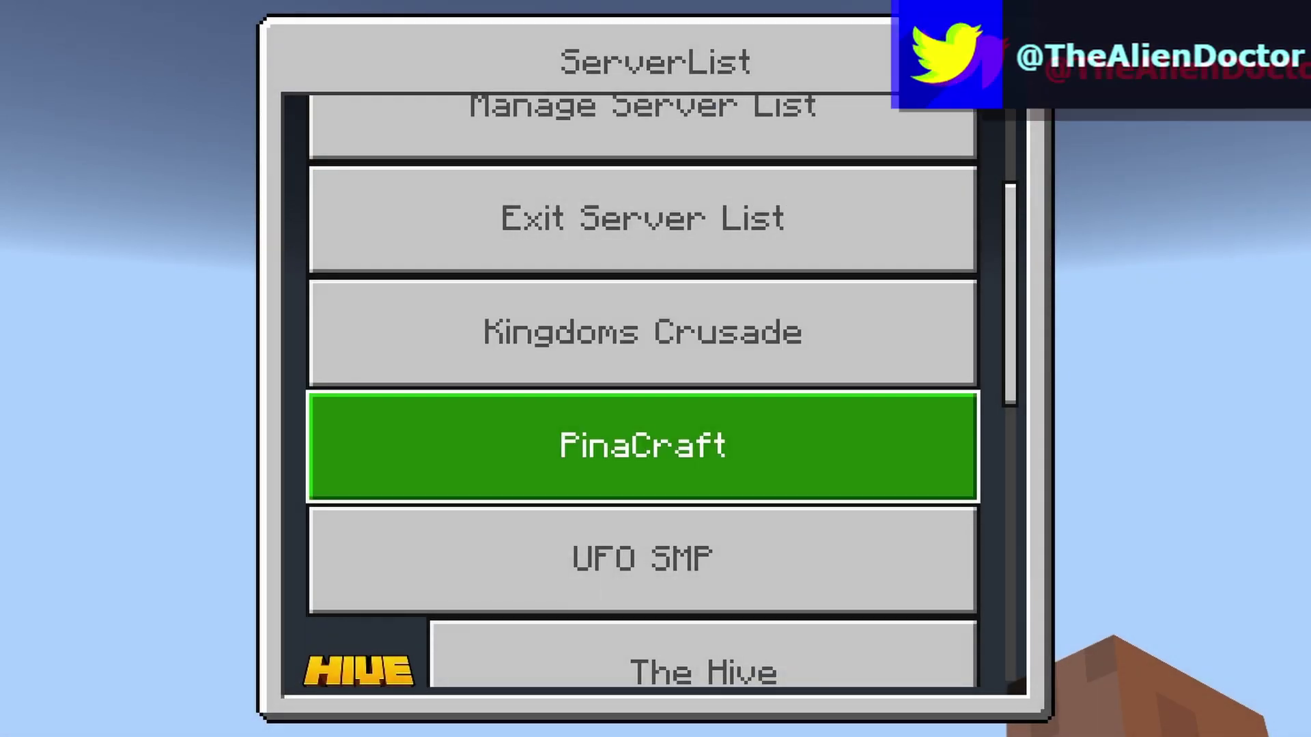
{"action": "key", "text": "Up"}
{"action": "key", "text": "Down"}
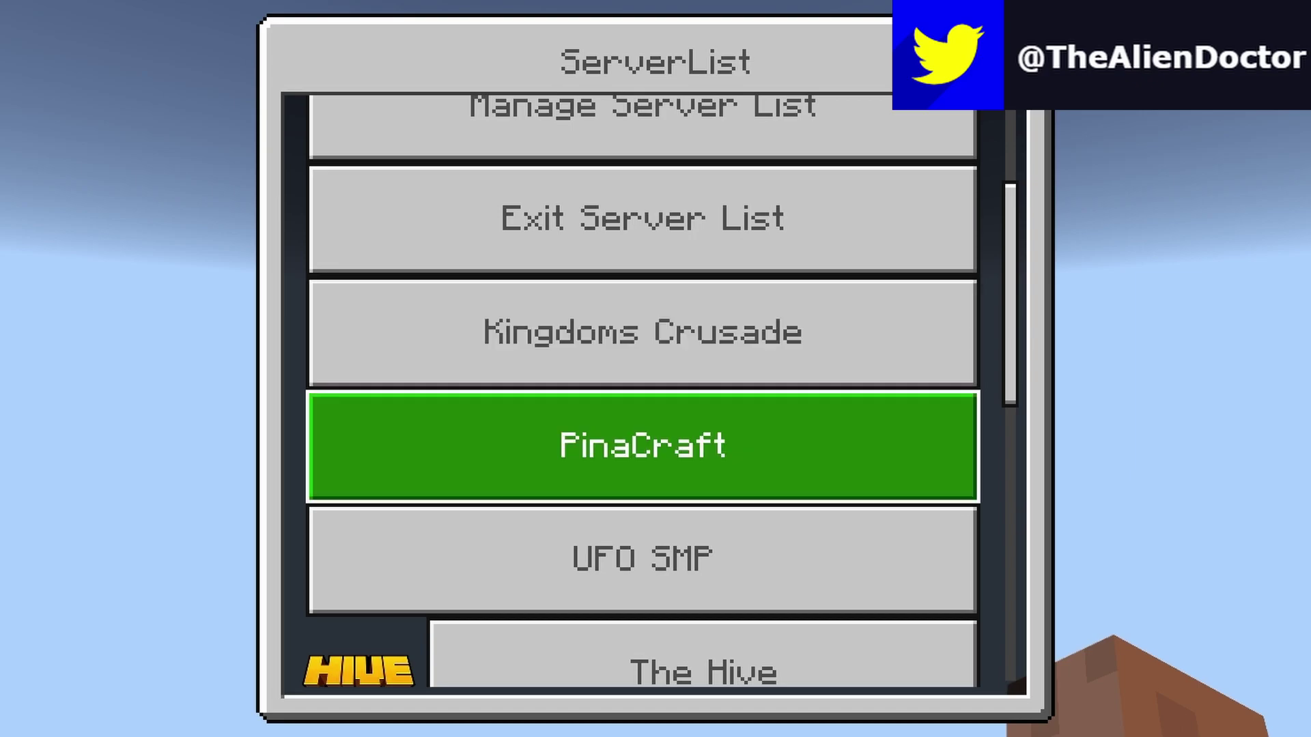
{"action": "key", "text": "Down"}
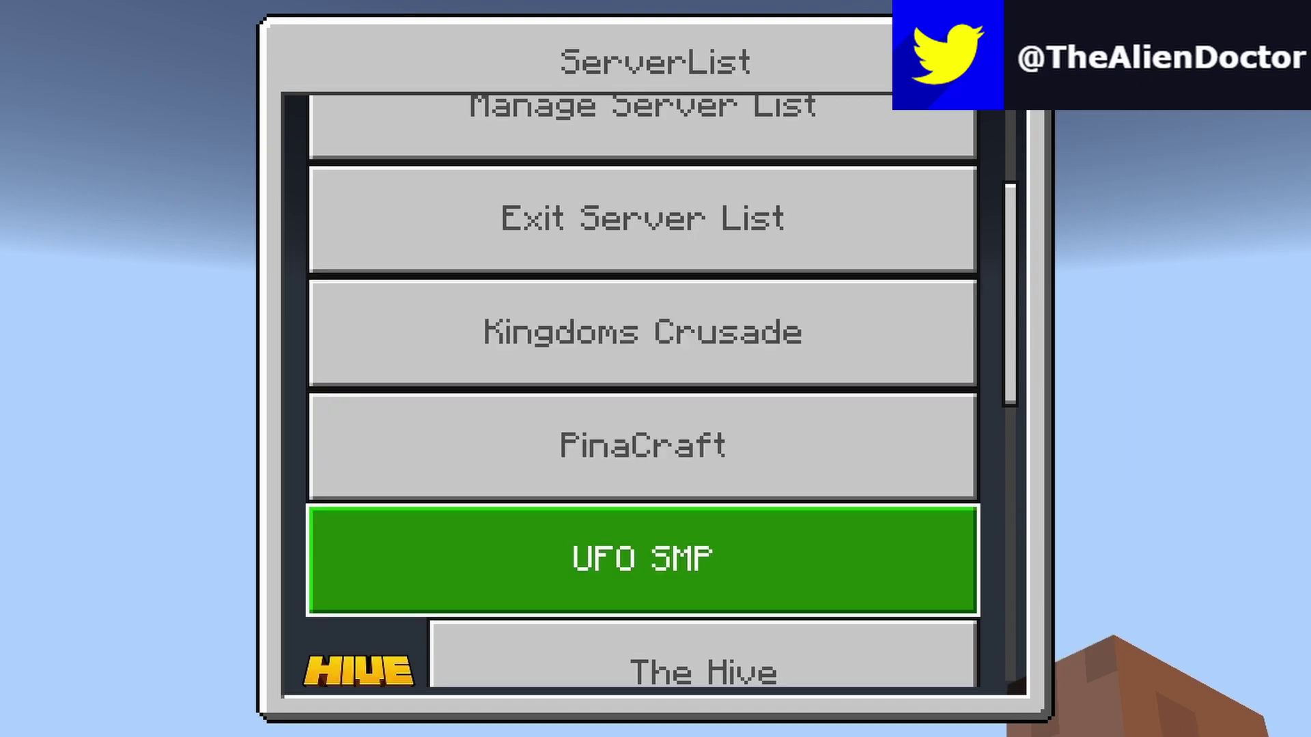
{"action": "key", "text": "Down"}
{"action": "key", "text": "Down"}
{"action": "key", "text": "Down"}
{"action": "key", "text": "Down"}
{"action": "key", "text": "Down"}
{"action": "key", "text": "Down"}
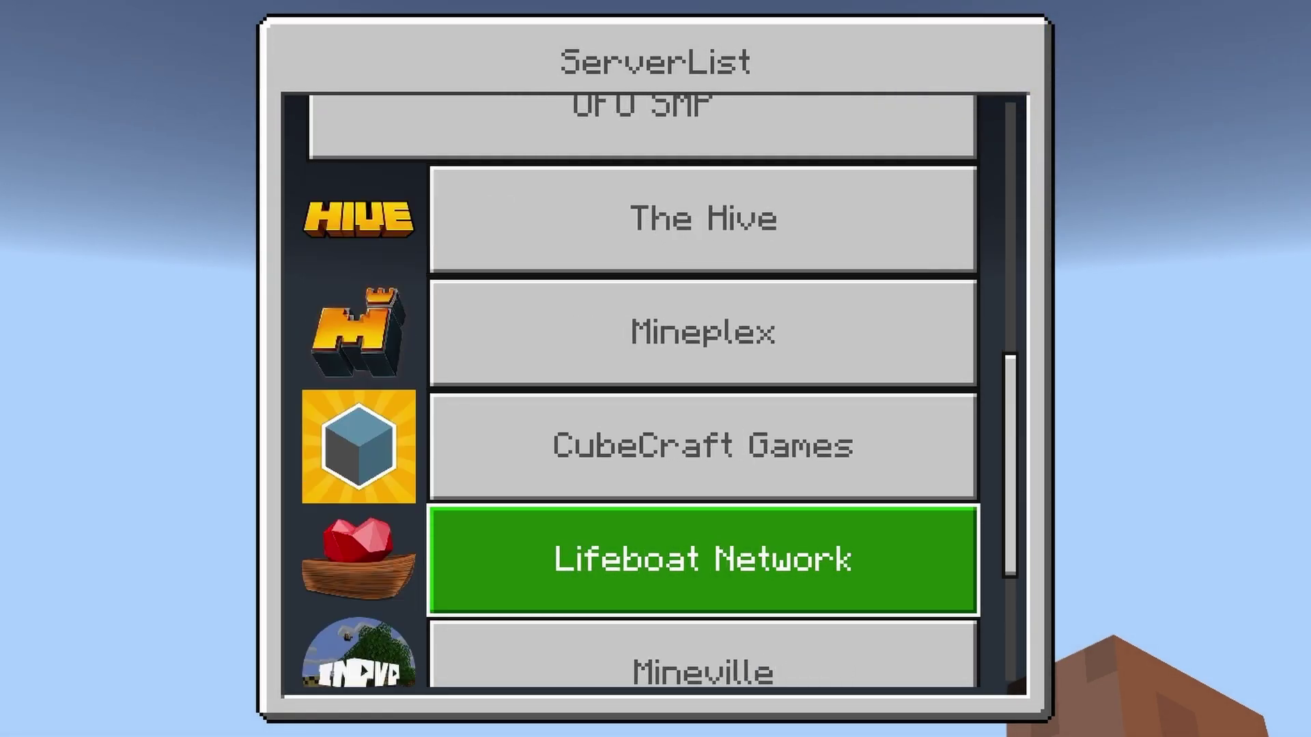
Go back up through the server list to the saved PinaCraft server and join it.
{"action": "key", "text": "Up"}
{"action": "key", "text": "Up"}
{"action": "key", "text": "Up"}
{"action": "key", "text": "Up"}
{"action": "key", "text": "Up"}
{"action": "key", "text": "Up"}
{"action": "key", "text": "Up"}
{"action": "key", "text": "Up"}
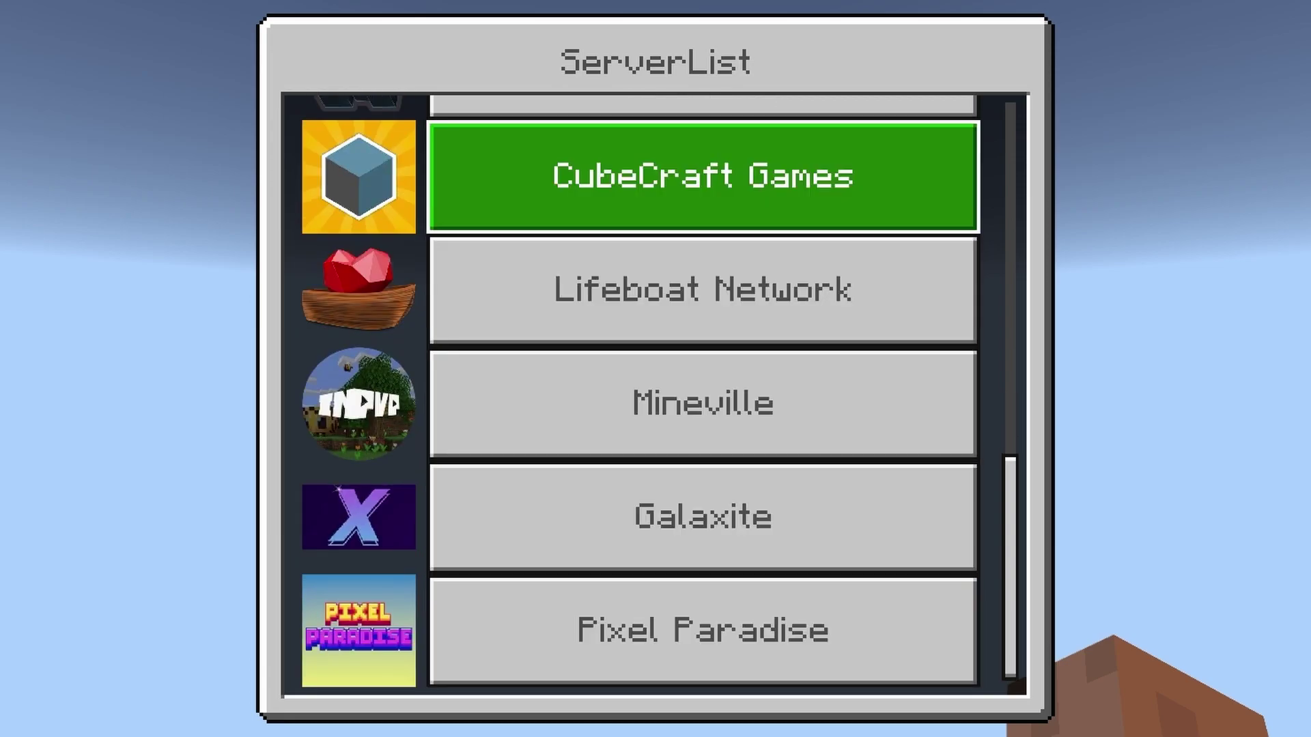
{"action": "key", "text": "Up"}
{"action": "key", "text": "Up"}
{"action": "key", "text": "Down"}
{"action": "key", "text": "Down"}
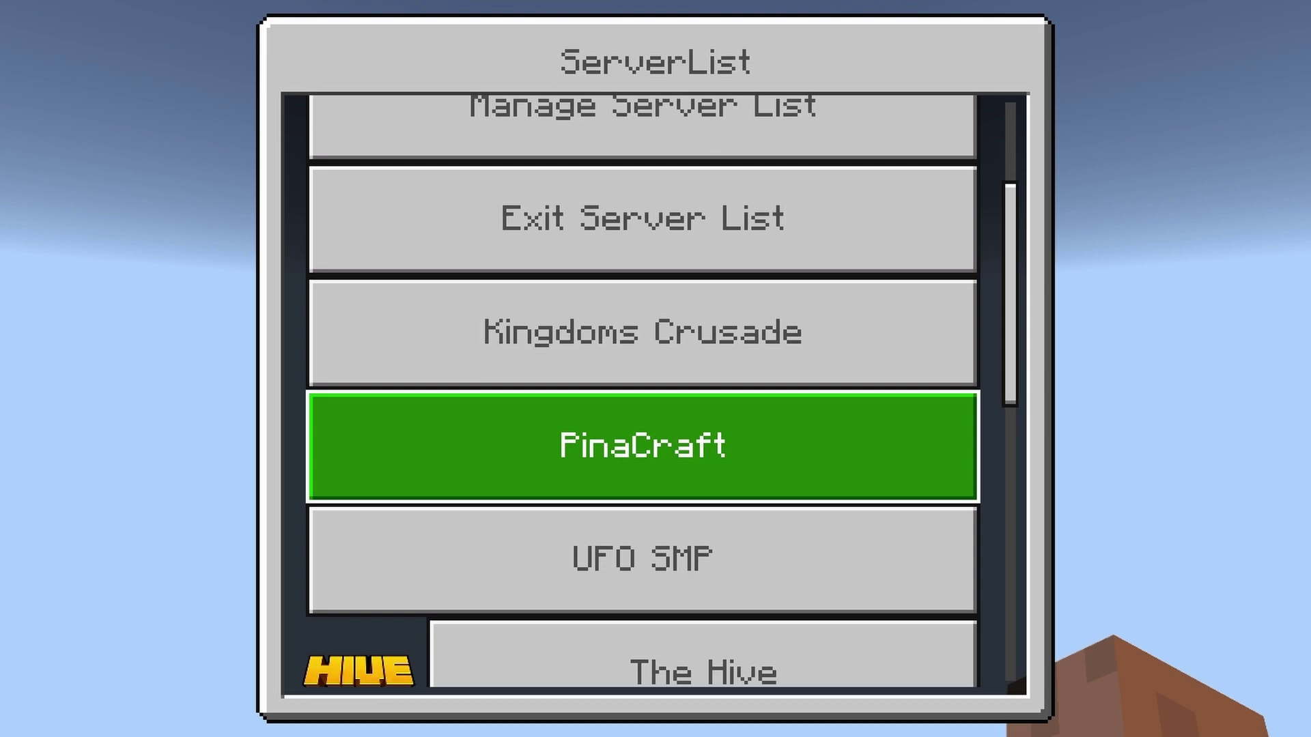
{"action": "key", "text": "Return"}
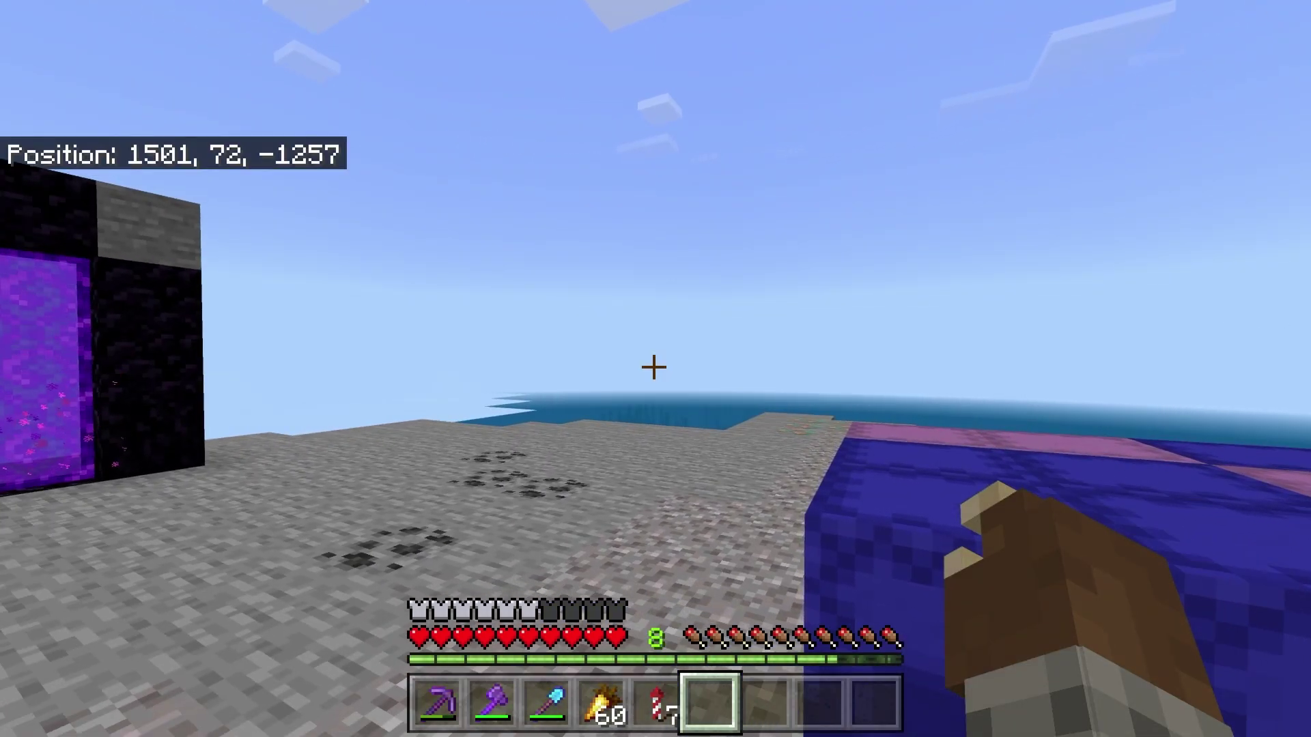
View the character in third person on the joined server, crouch beside the bed, and return to first-person view.
{"action": "key", "text": "F5"}
{"action": "key", "text": "F5"}
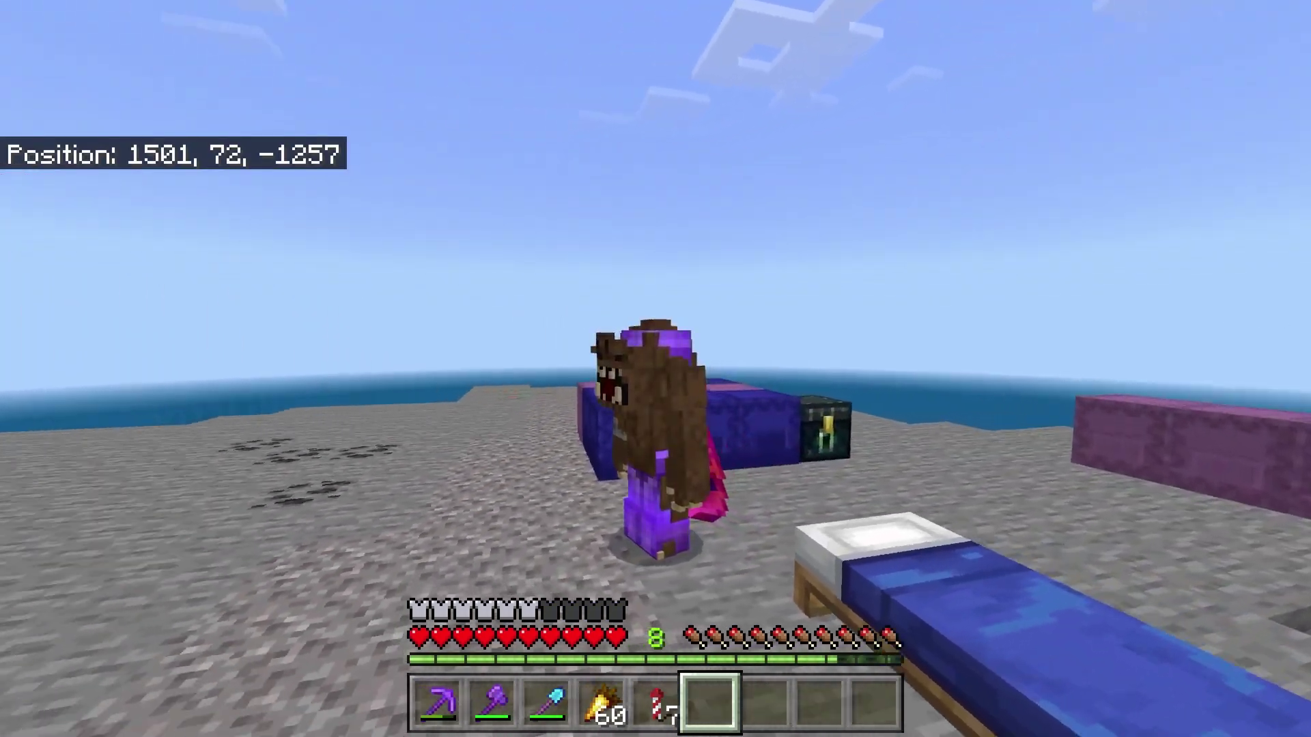
{"action": "key", "text": "shift"}
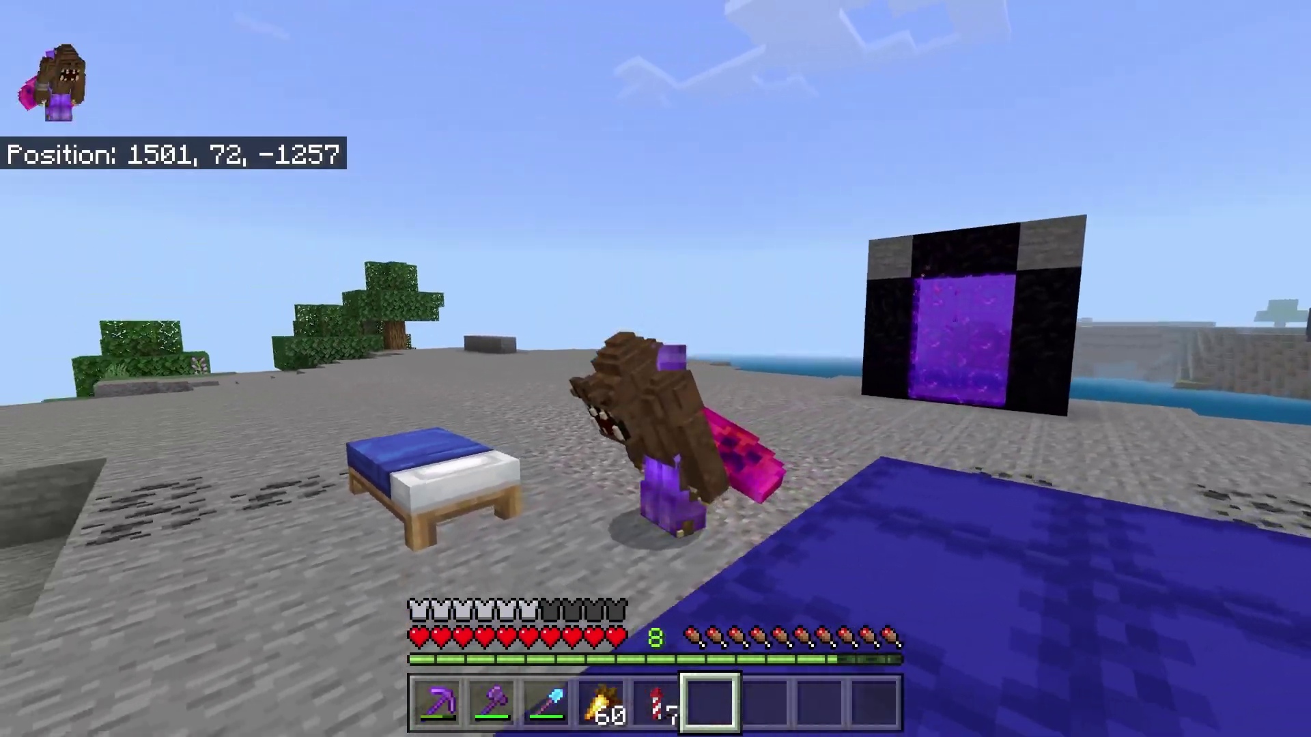
{"action": "key", "text": "F5"}
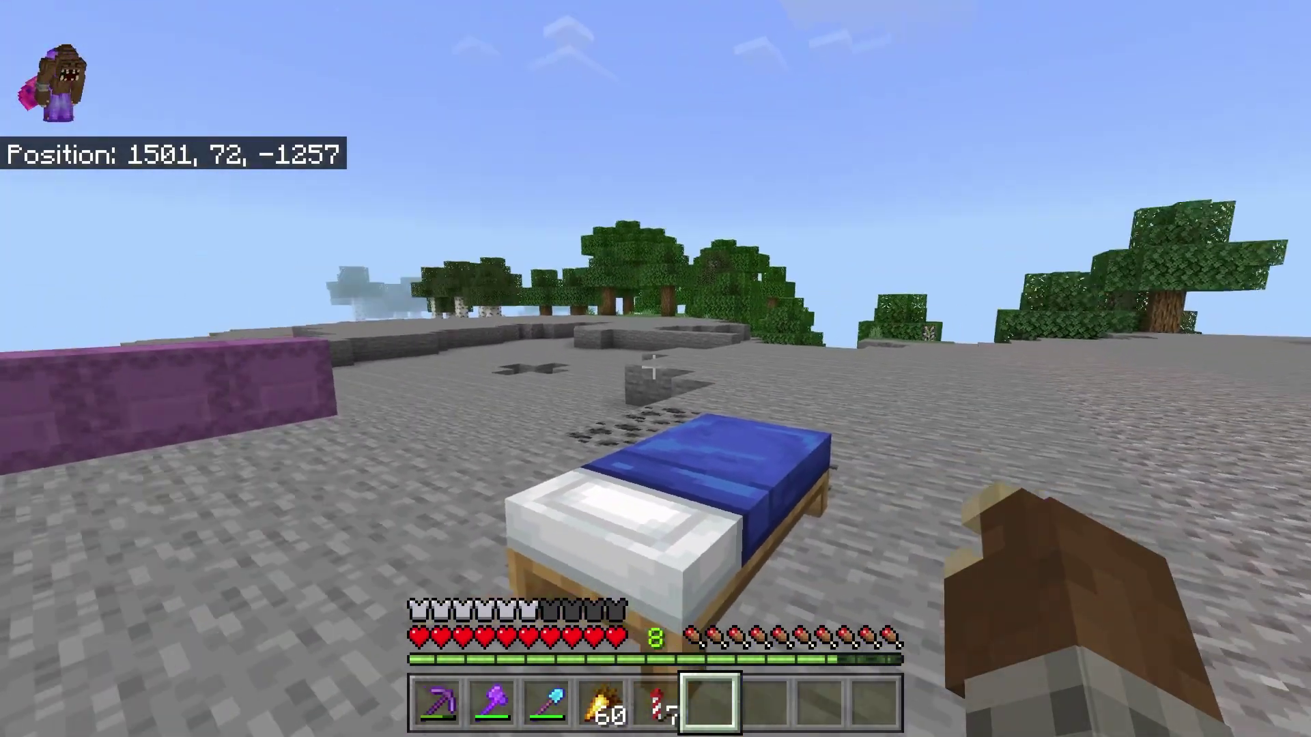
{"action": "left_click", "coordinate": [654, 367]}
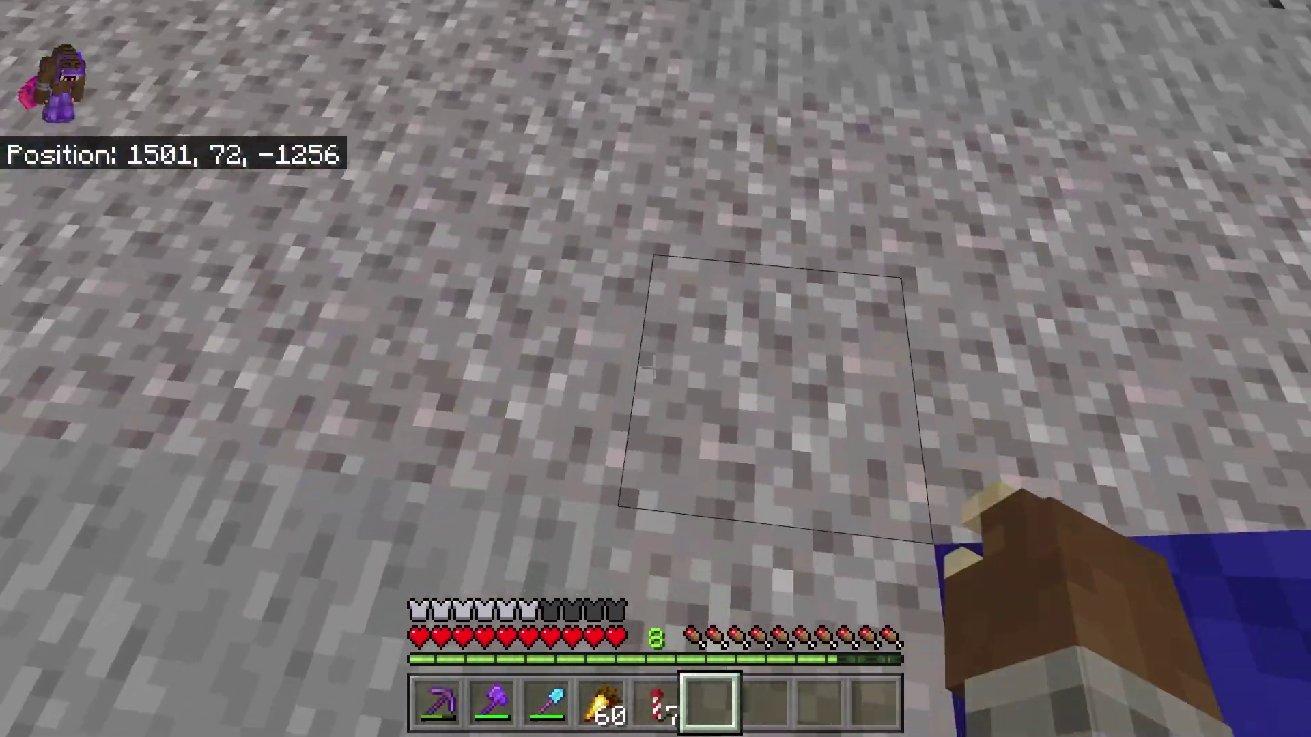